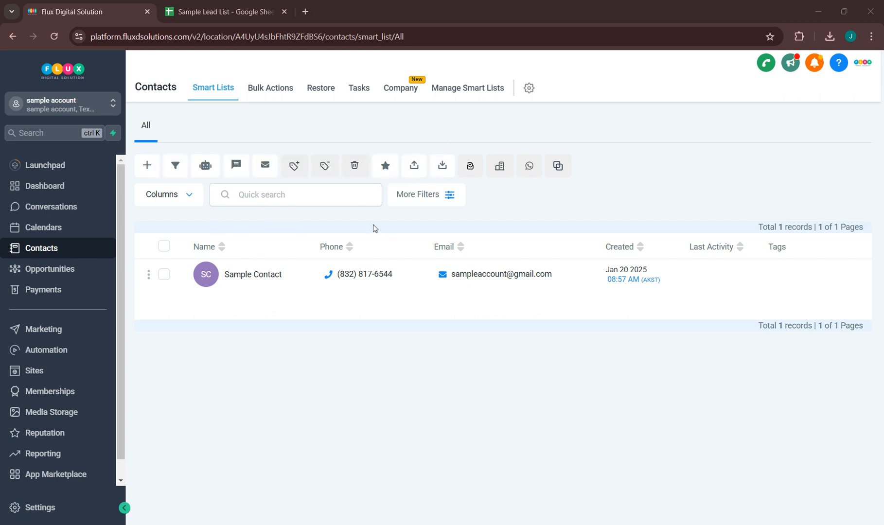
Start a new import with only Contacts selected as the object and continue to the file upload stage
click(443, 166)
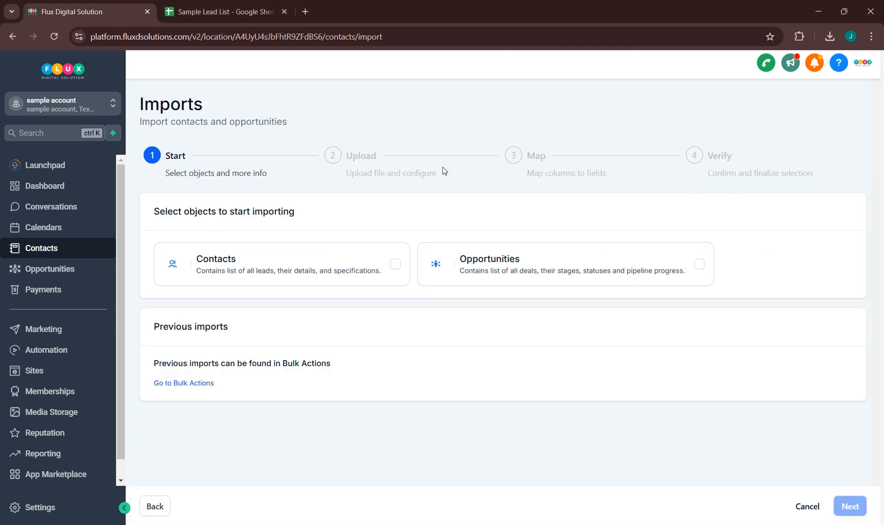
click(375, 267)
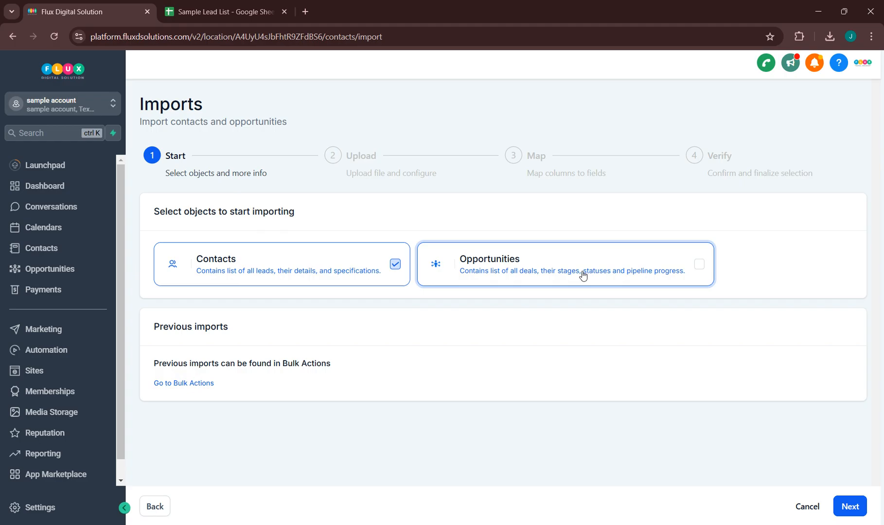
click(699, 261)
click(523, 267)
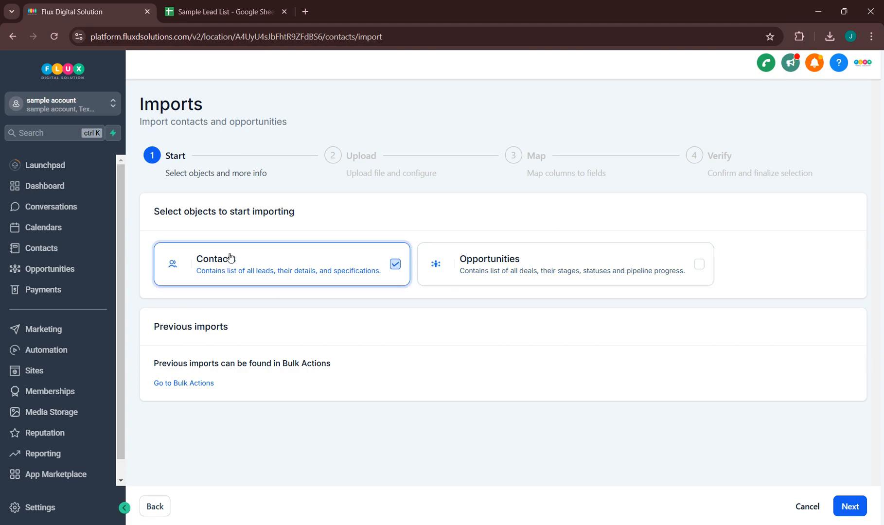
click(852, 507)
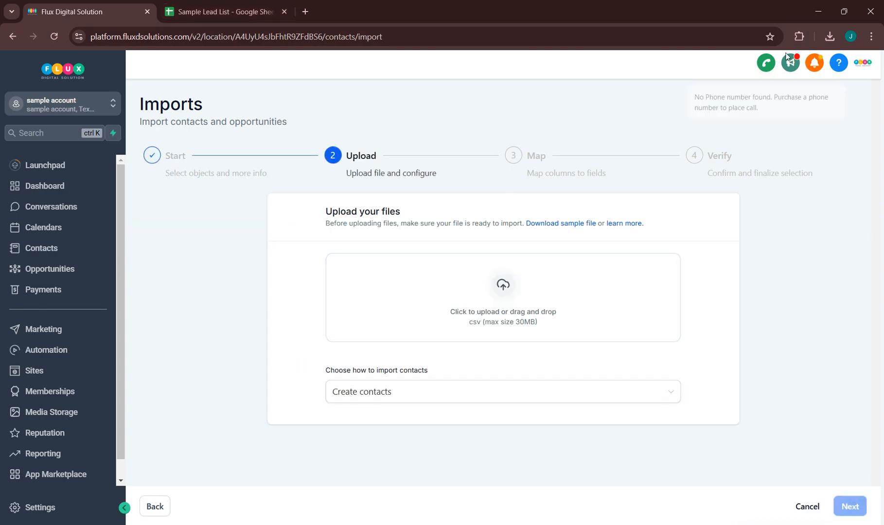
Upload Sample Lead List - Sheet1.csv and set the contact import method to Create and update contacts
drag(719, 123, 464, 298)
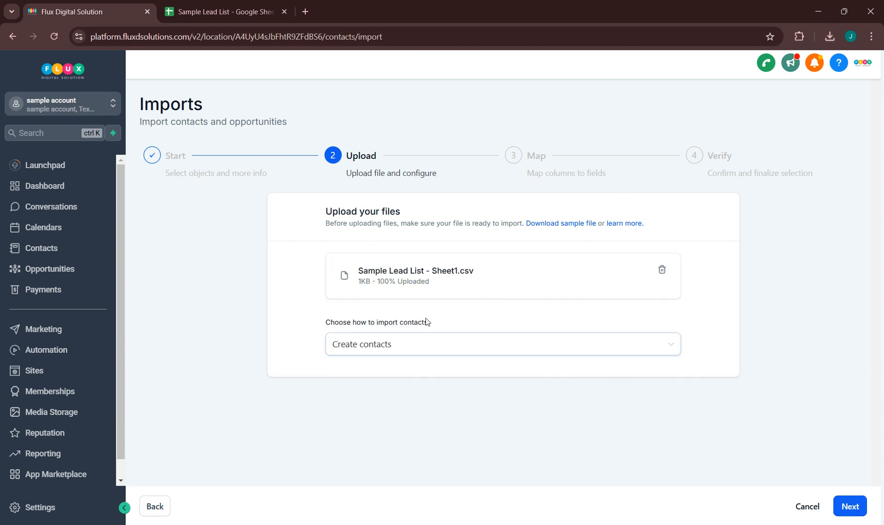
click(562, 350)
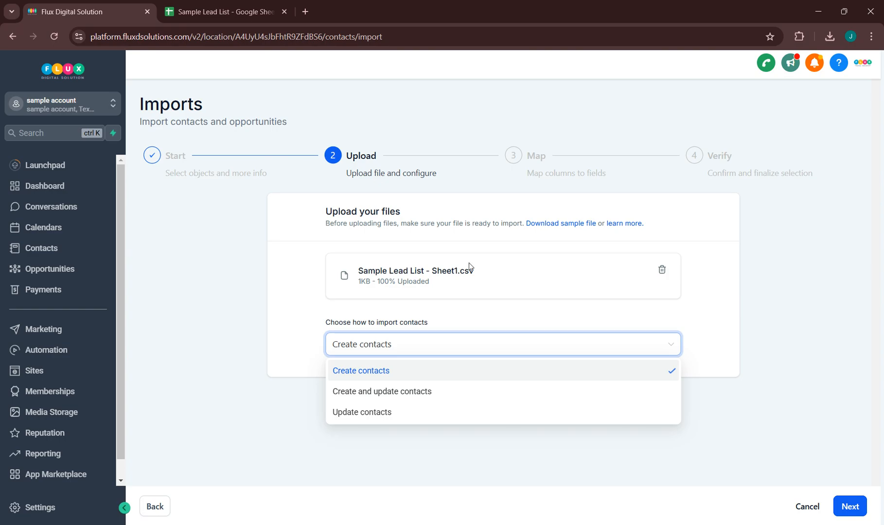
drag(478, 272, 336, 293)
click(374, 349)
click(382, 401)
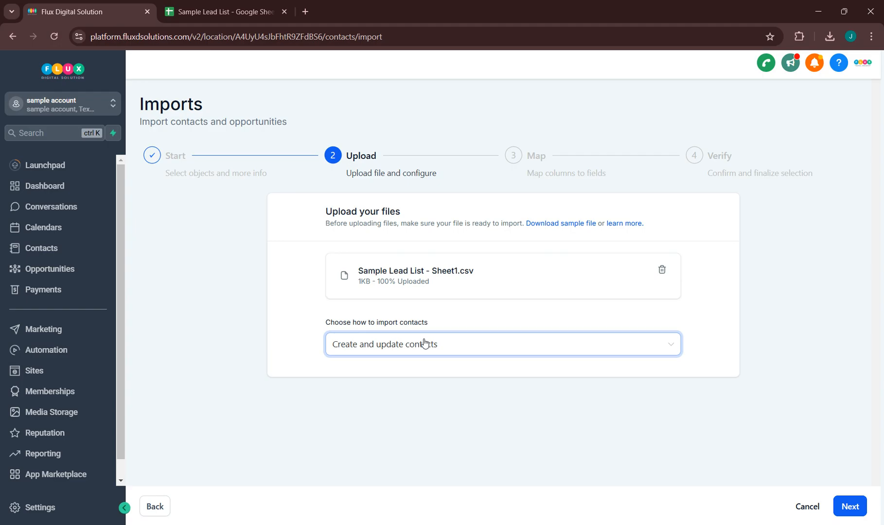
Set the contact import method to Create contacts and continue to the column mapping stage
click(424, 344)
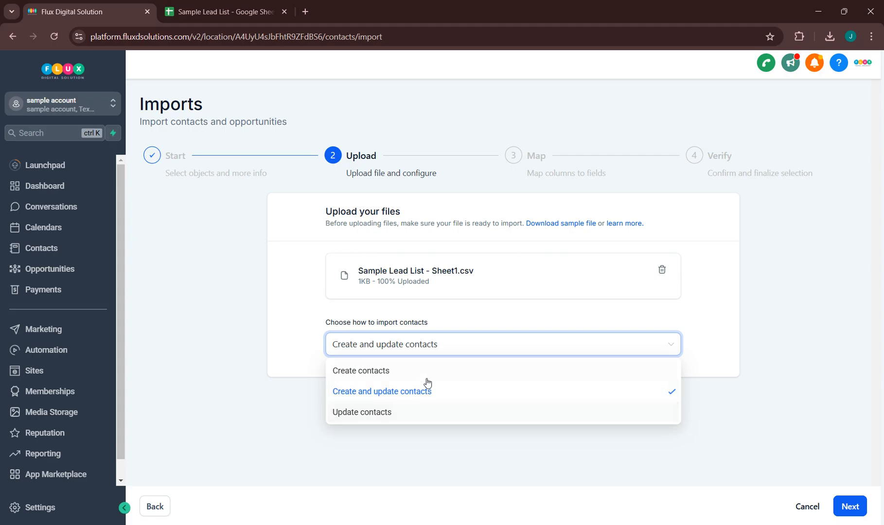
click(413, 296)
click(442, 354)
click(417, 370)
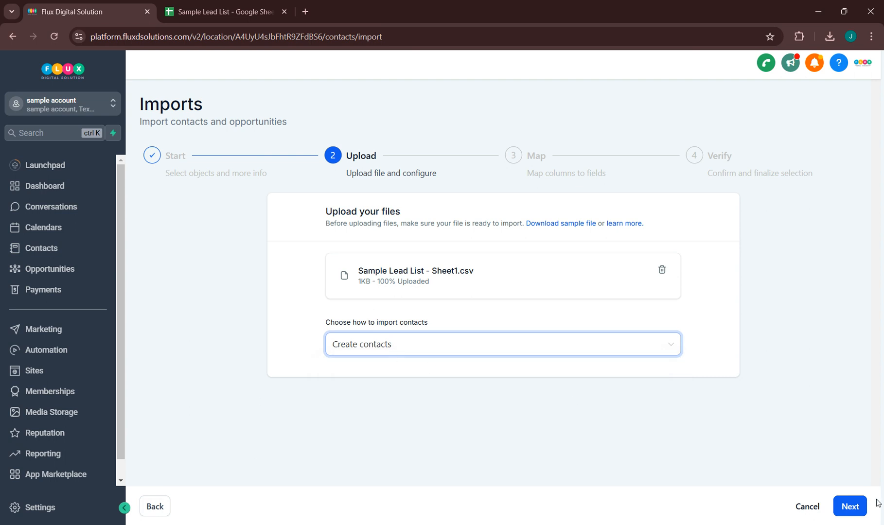
click(852, 507)
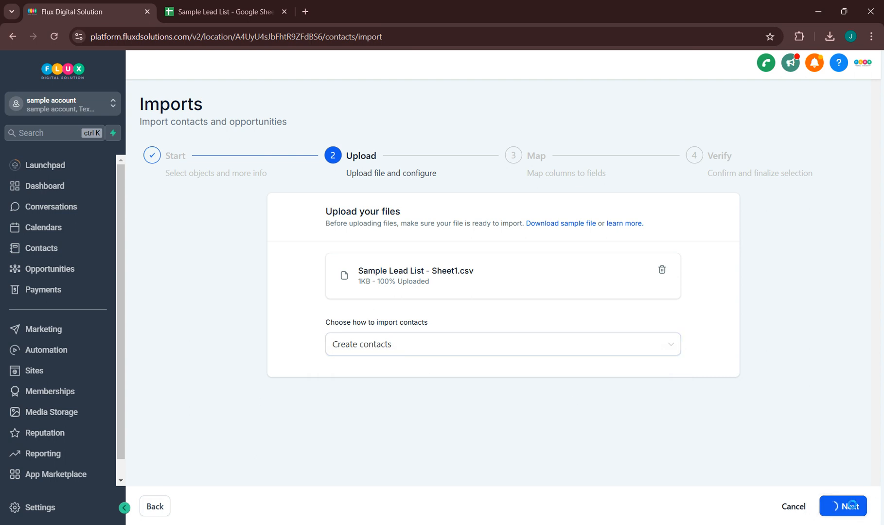
Examine how each column of the uploaded file, from Name through notes, maps to a contact field
scroll(486, 349, down, 1)
scroll(486, 349, down, 4)
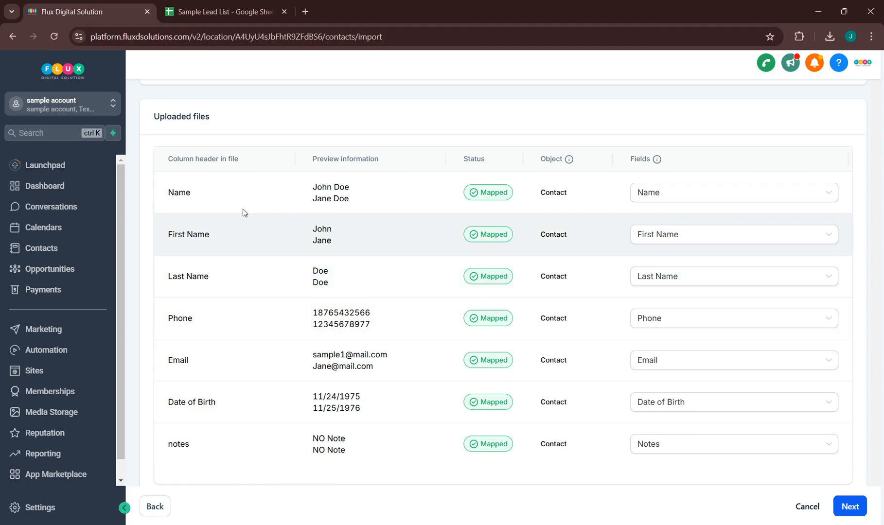
drag(468, 162, 469, 194)
click(484, 191)
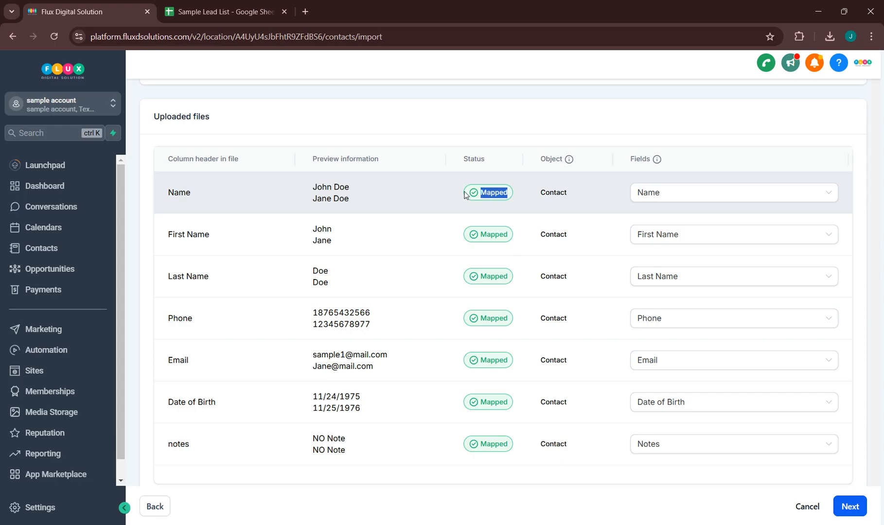
click(411, 200)
drag(342, 191, 350, 190)
click(702, 196)
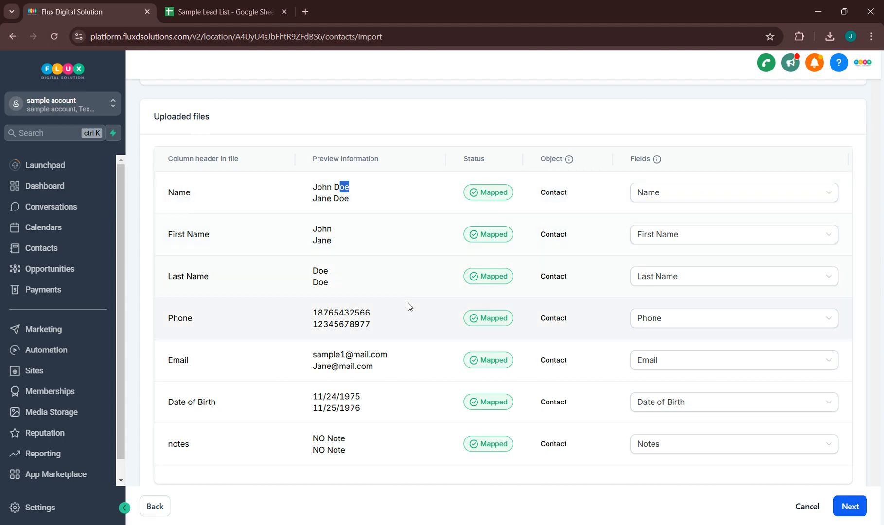
drag(409, 306, 617, 303)
drag(333, 327, 597, 319)
drag(322, 371, 583, 369)
scroll(582, 369, down, 1)
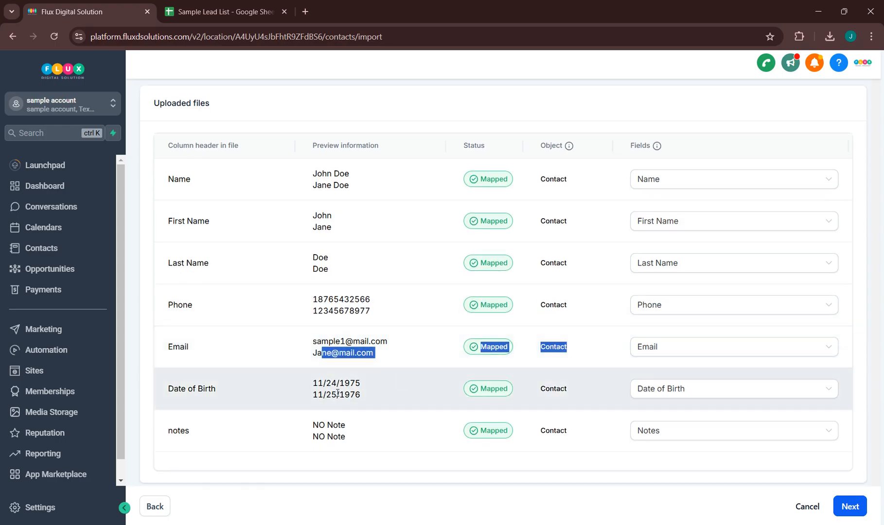
drag(337, 394, 619, 399)
drag(311, 426, 576, 438)
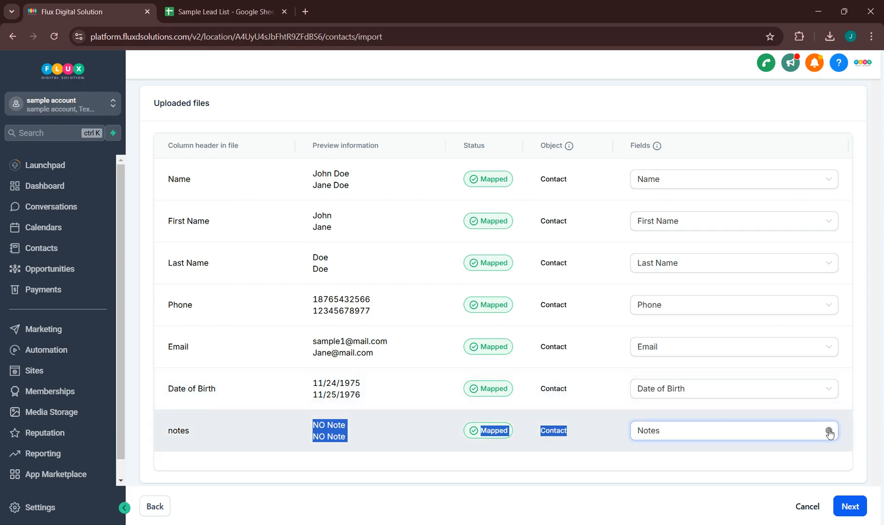
Clear the contact field mapped to the notes column and leave it without a replacement
click(829, 431)
drag(311, 426, 278, 436)
click(590, 428)
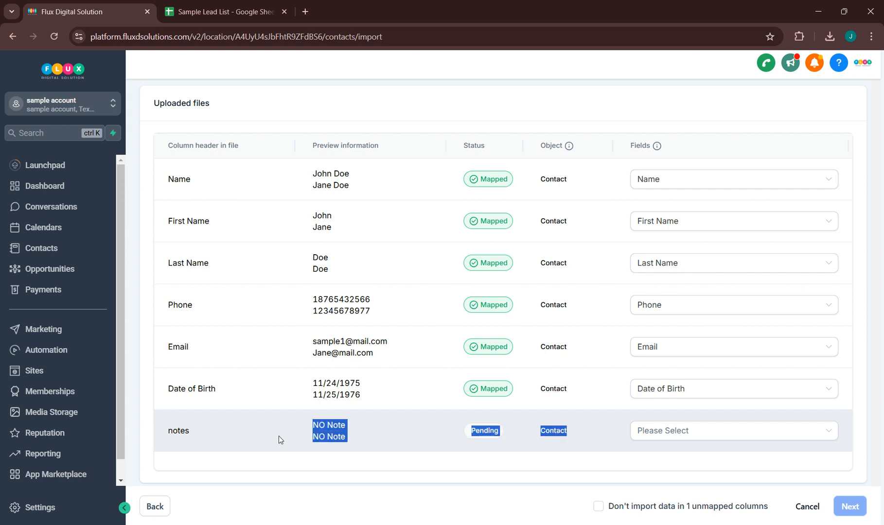
click(286, 435)
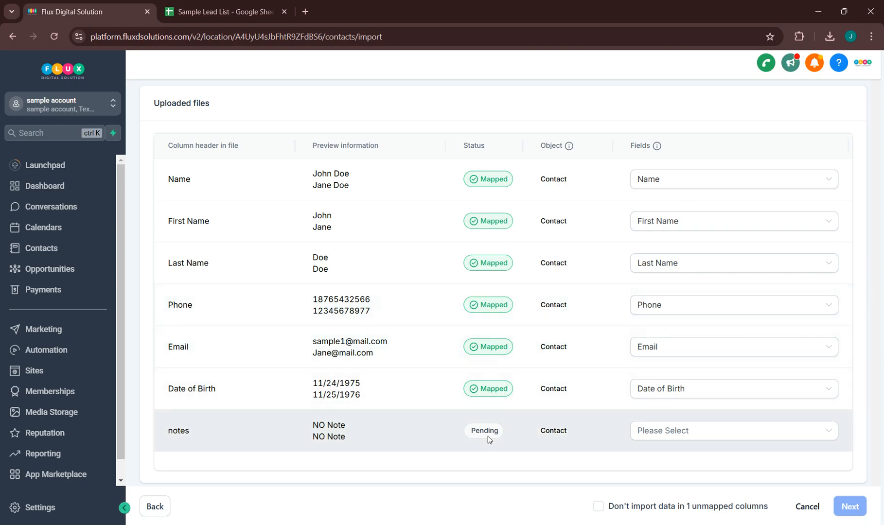
click(826, 434)
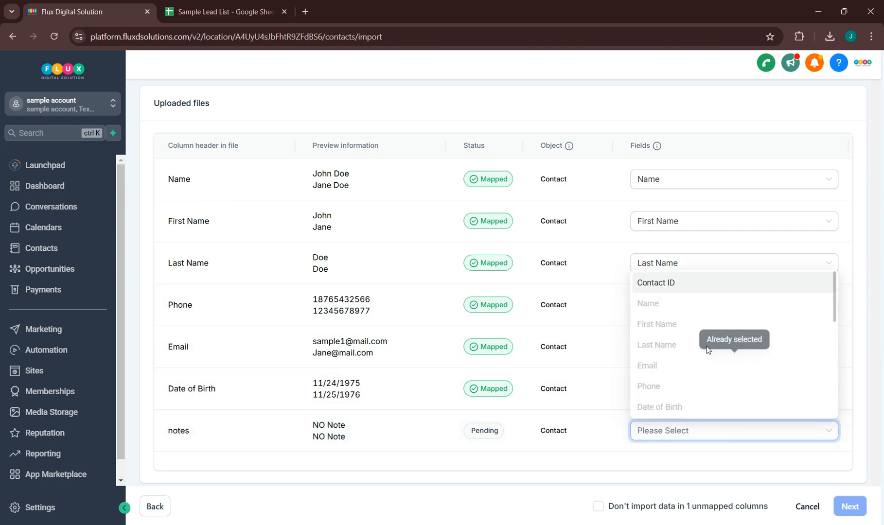
click(676, 456)
drag(500, 430, 466, 430)
click(476, 439)
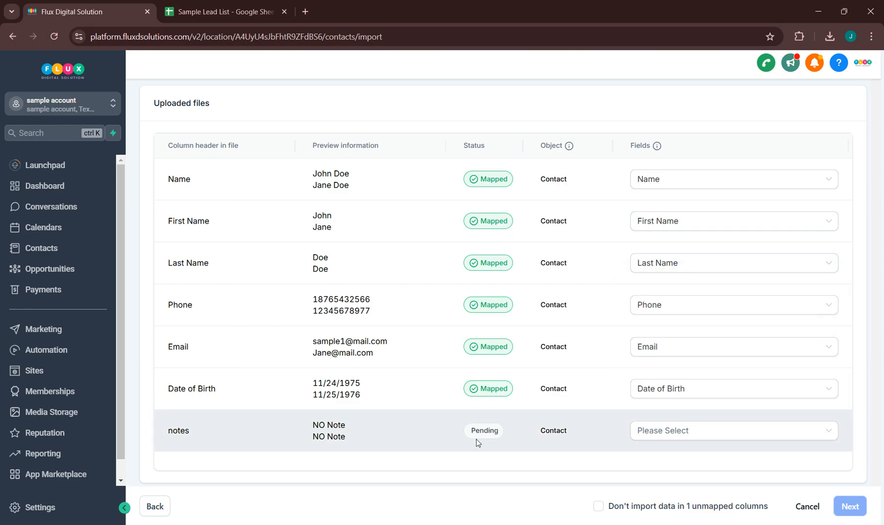
Exclude data in the unmapped column from the import and continue to the verification stage
click(598, 506)
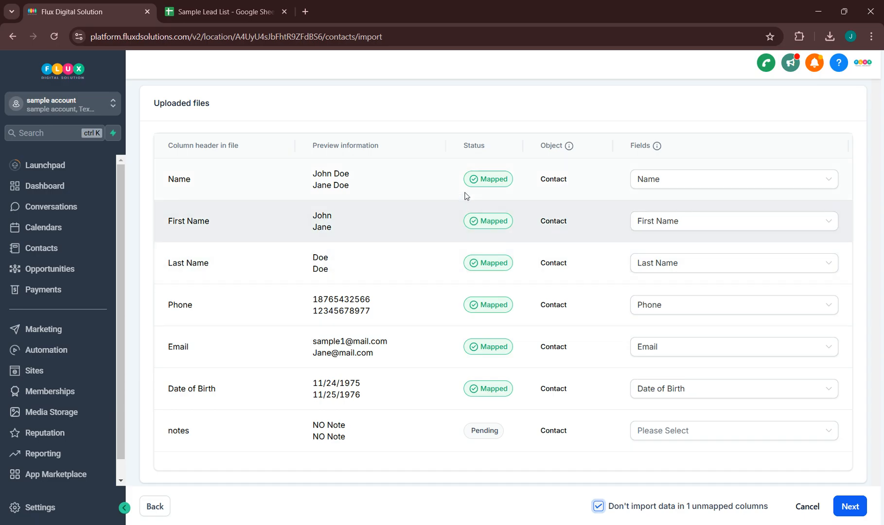
drag(481, 188, 528, 396)
drag(571, 448, 318, 436)
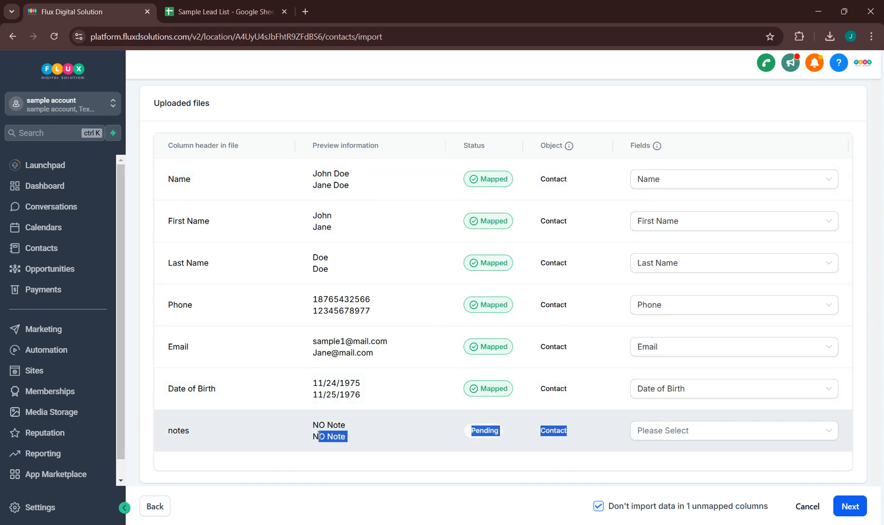
click(850, 506)
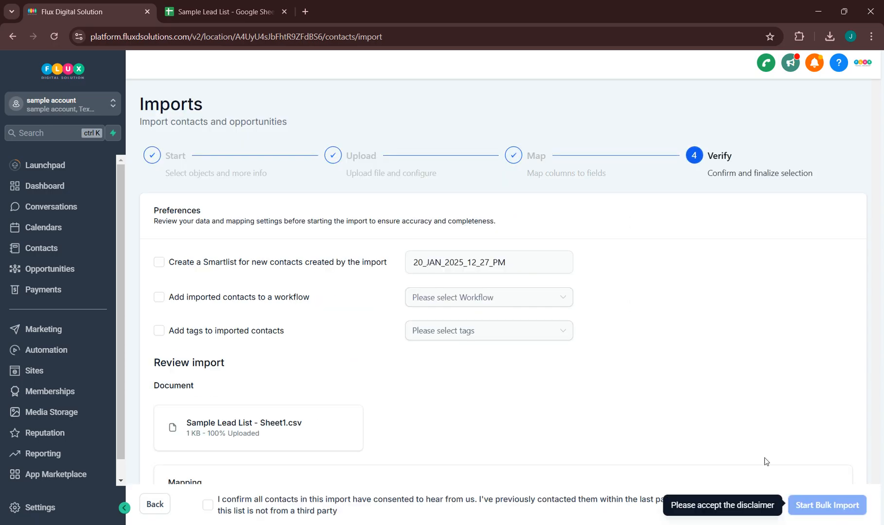
Enable adding tags to the imported contacts and choose the existing sample tag
click(187, 271)
click(186, 271)
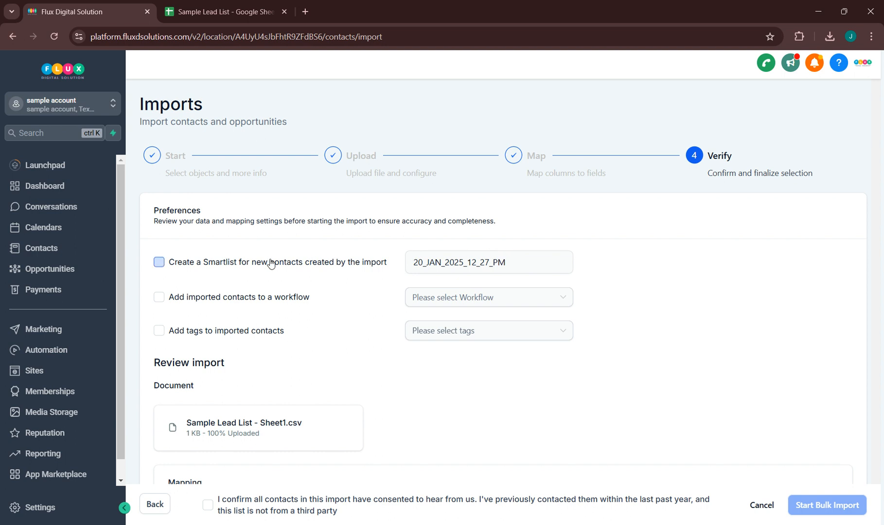
click(237, 339)
click(444, 335)
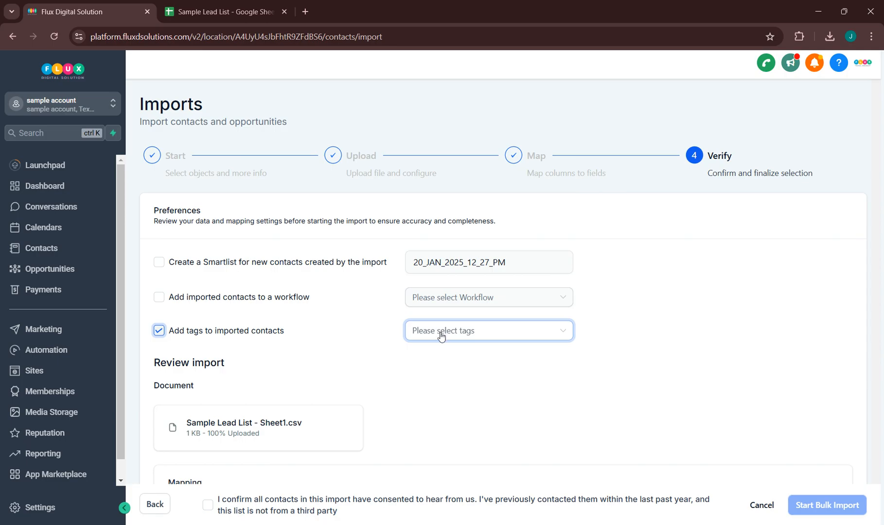
click(443, 334)
click(459, 379)
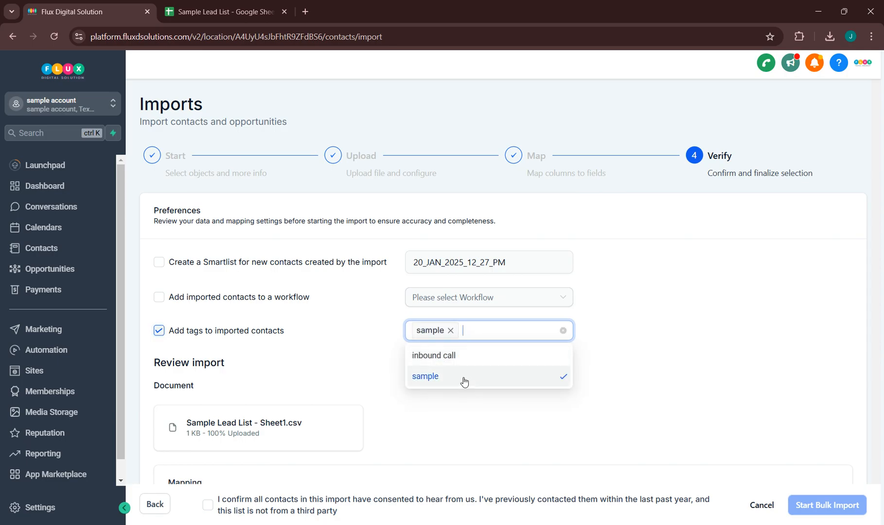
click(580, 334)
Create a new tag named crm leads and add it to the imported contacts' tags
scroll(470, 340, down, 2)
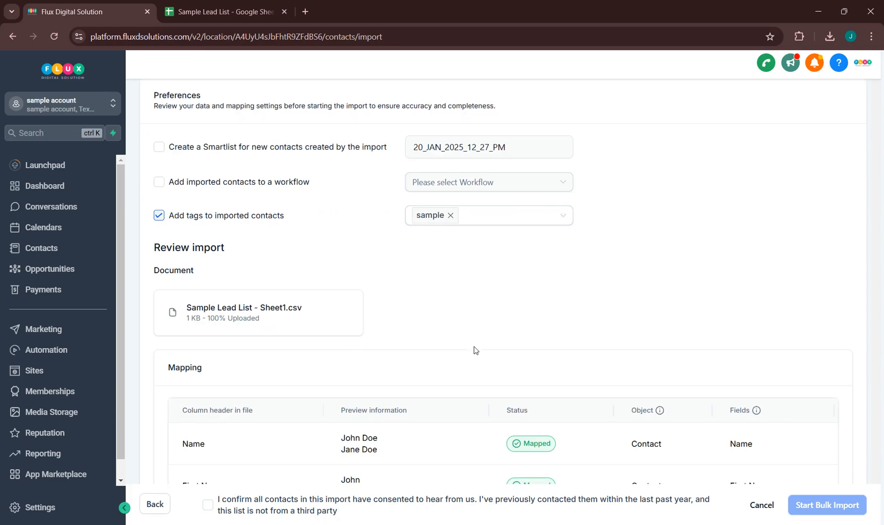
click(509, 215)
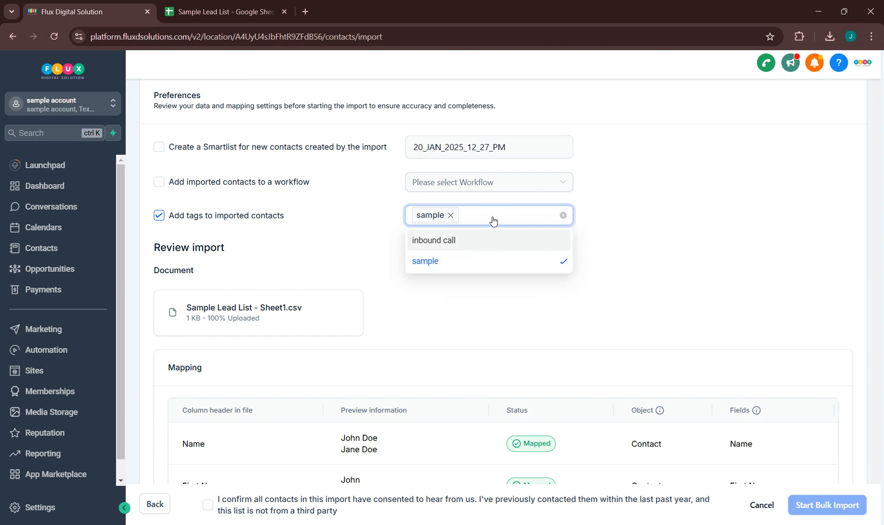
text(crm)
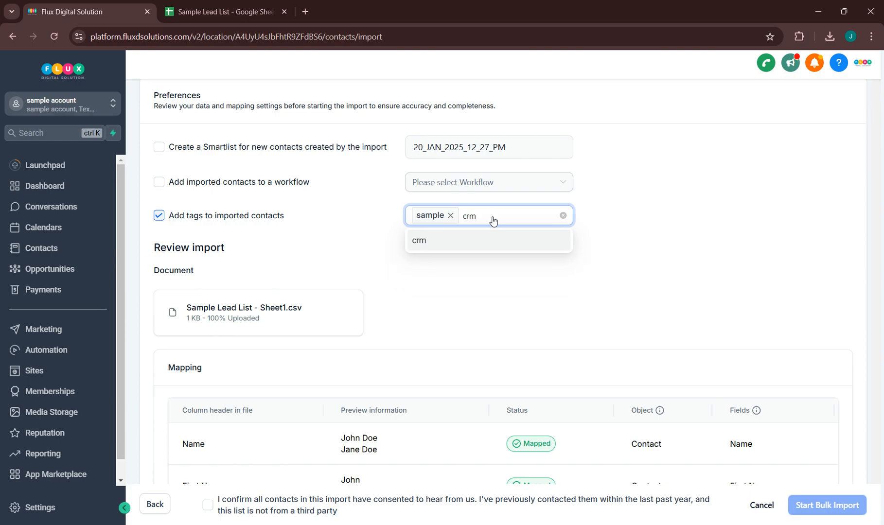
text( leads)
click(465, 241)
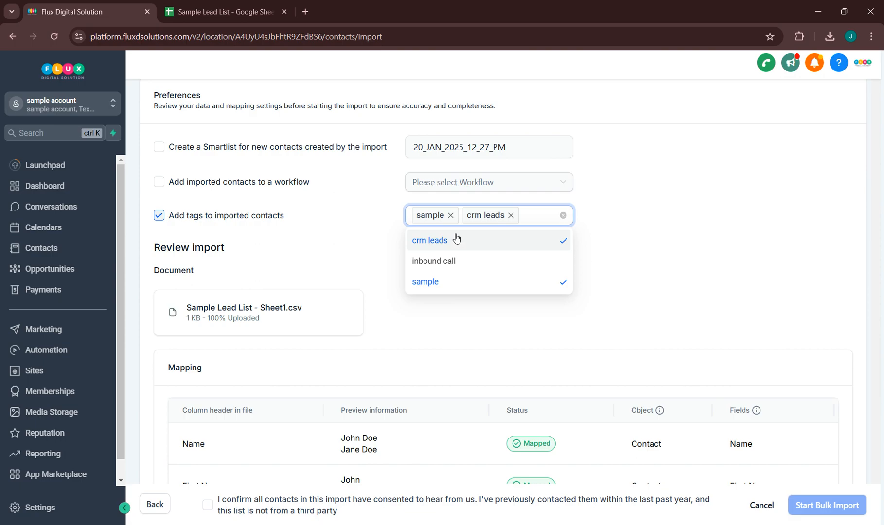
click(579, 263)
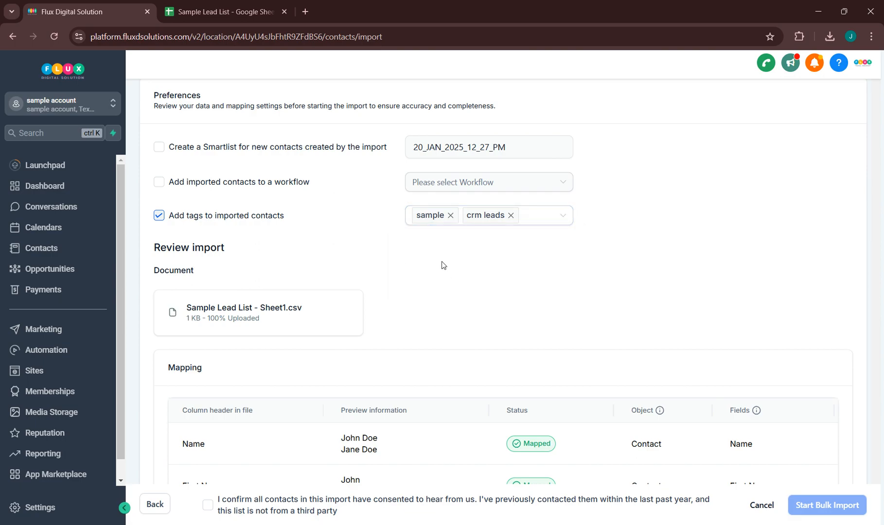
Review the final column mapping, accept the contact consent disclaimer and start the bulk import
scroll(443, 273, down, 4)
scroll(492, 245, down, 1)
drag(193, 209, 746, 418)
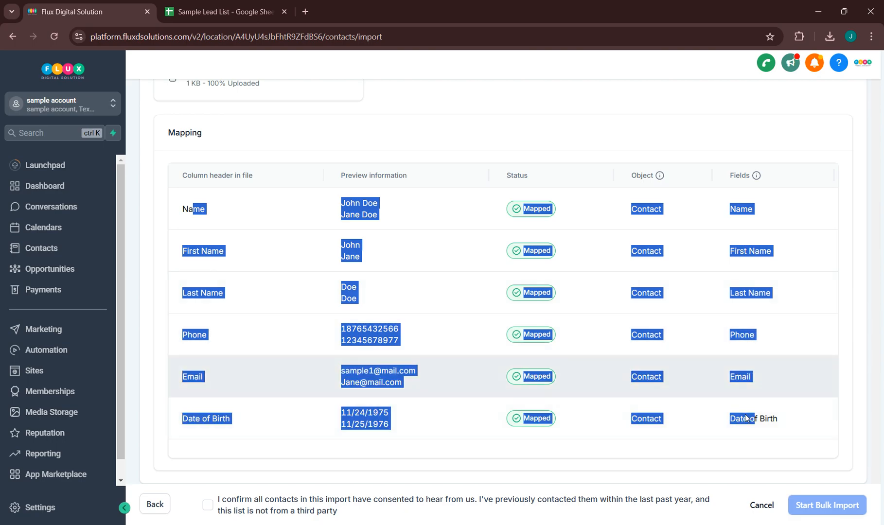
click(210, 506)
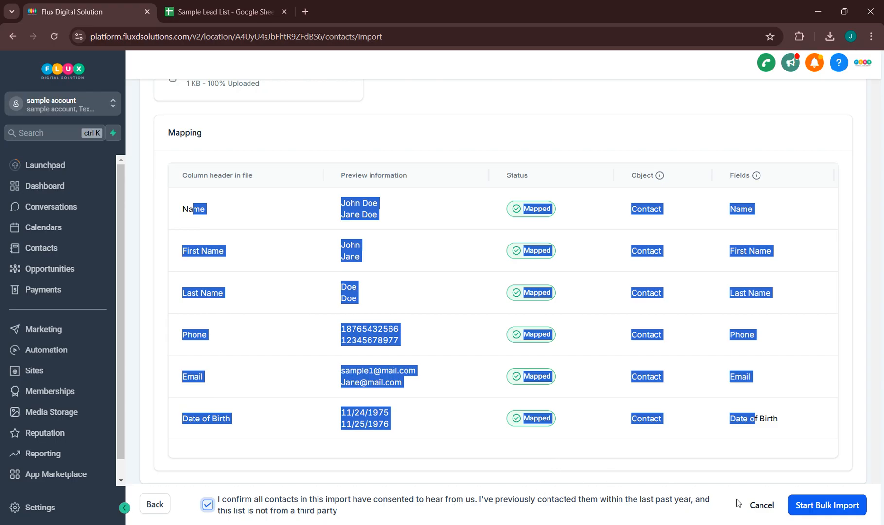
click(827, 507)
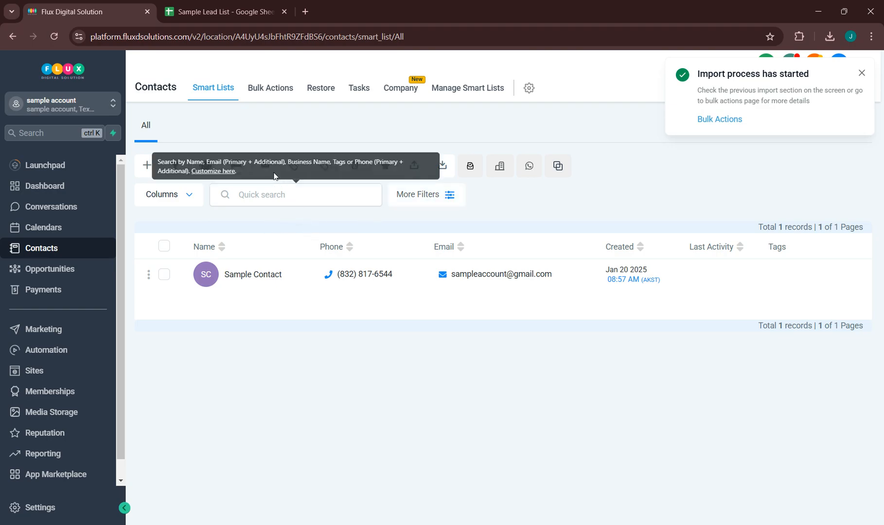
Dismiss the import notification, open the bulk actions page and return to the contacts smart list
click(861, 73)
click(269, 92)
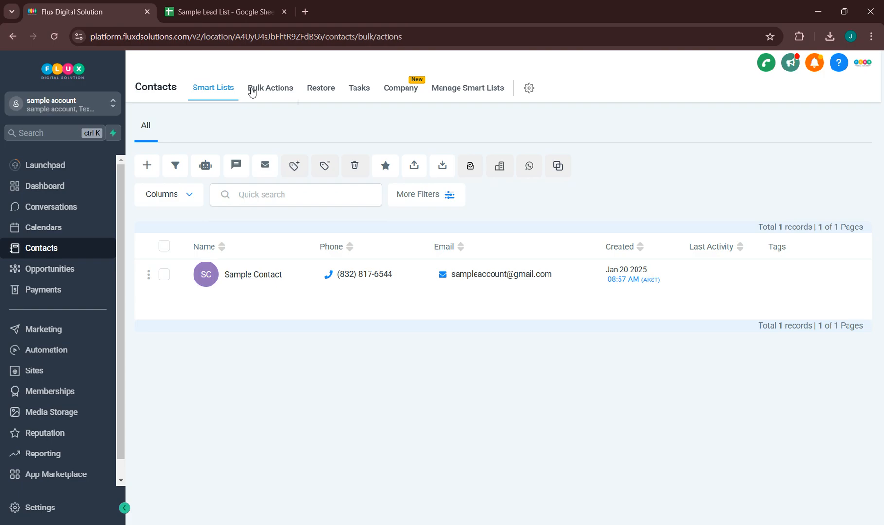
click(229, 94)
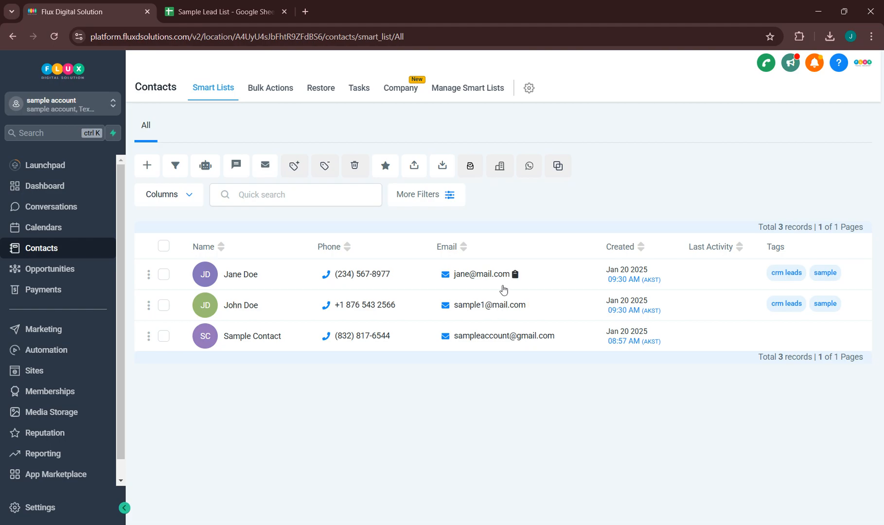
Switch to the Sample Lead List in Google Sheets and update the contact's email in cell E3 by inserting "doe" before the @ sign
click(243, 13)
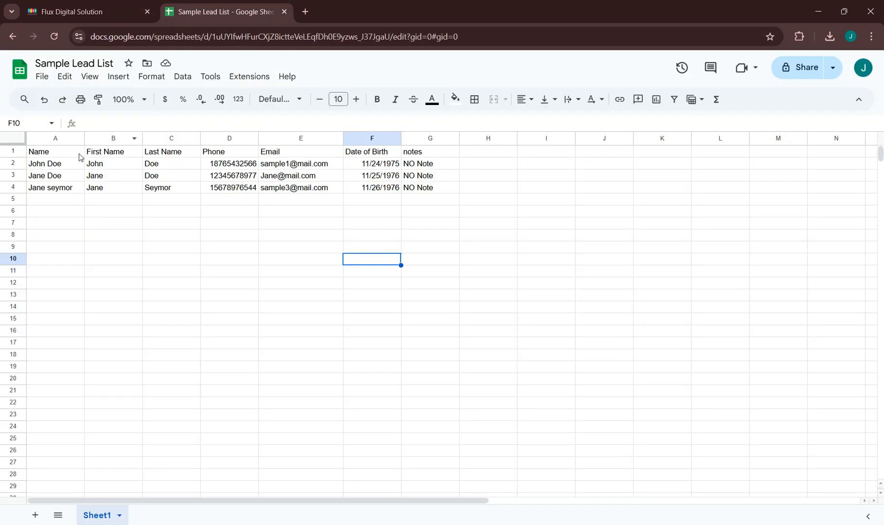
click(47, 83)
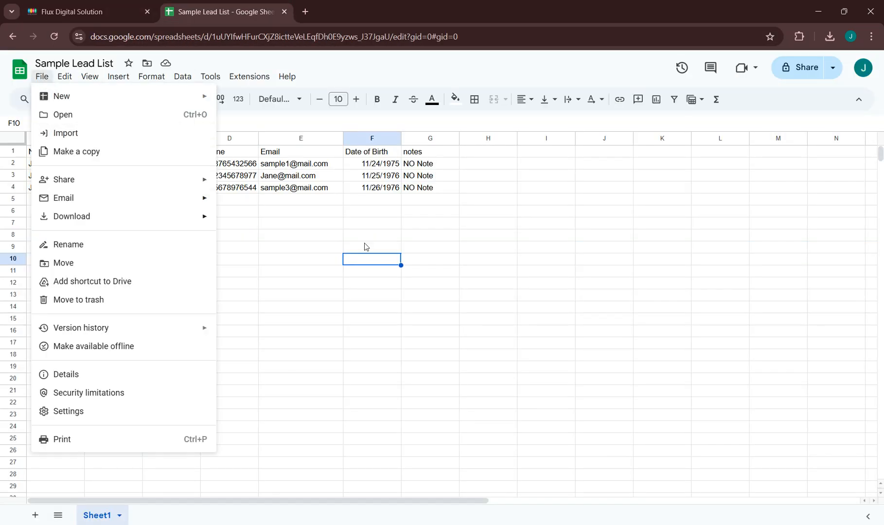
click(429, 266)
drag(418, 188, 57, 196)
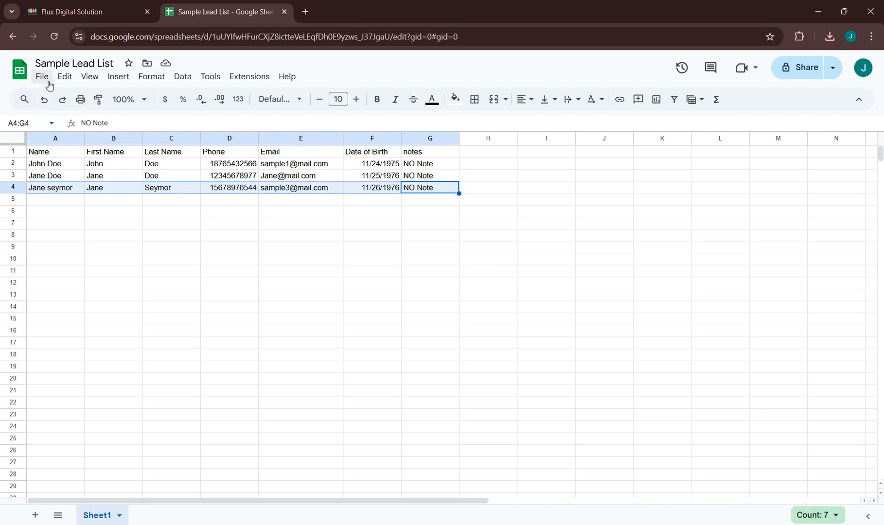
click(205, 275)
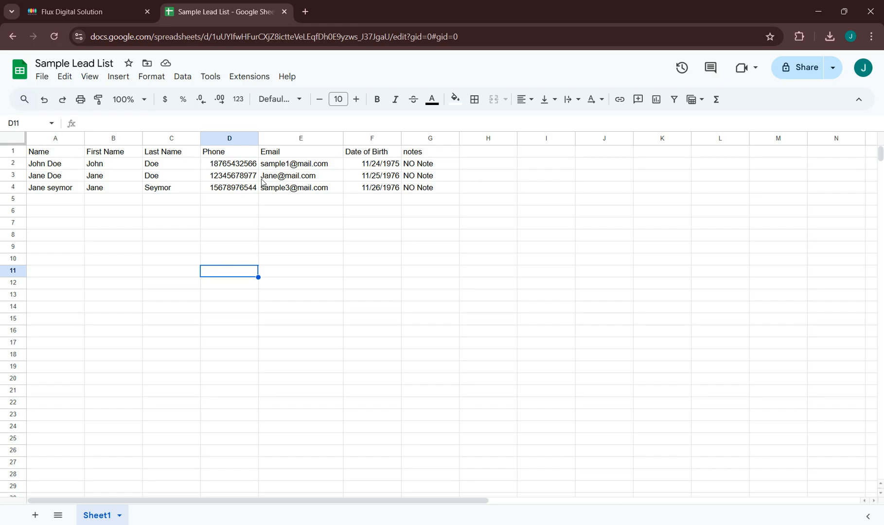
drag(51, 178, 301, 179)
click(322, 253)
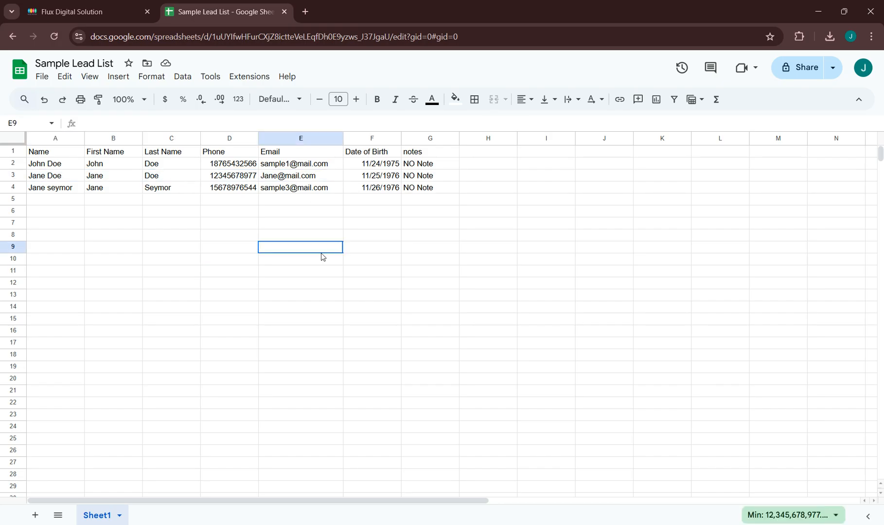
double_click(279, 175)
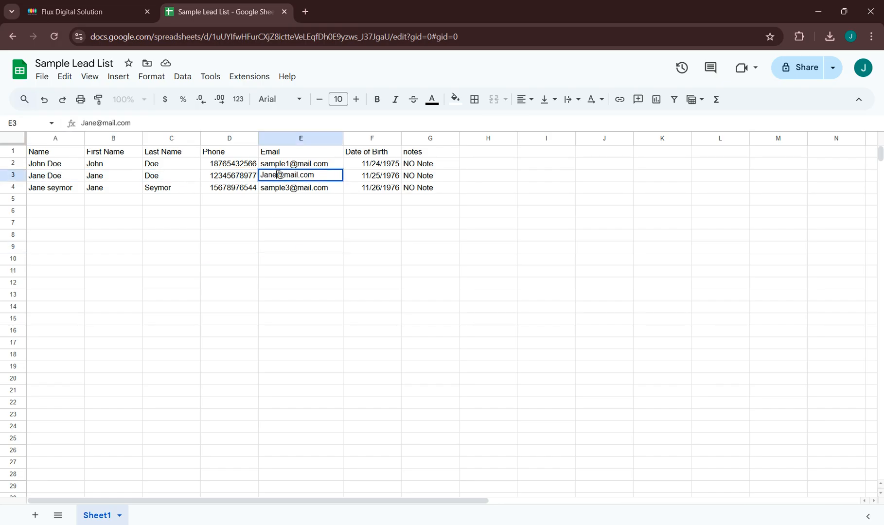
text(doe)
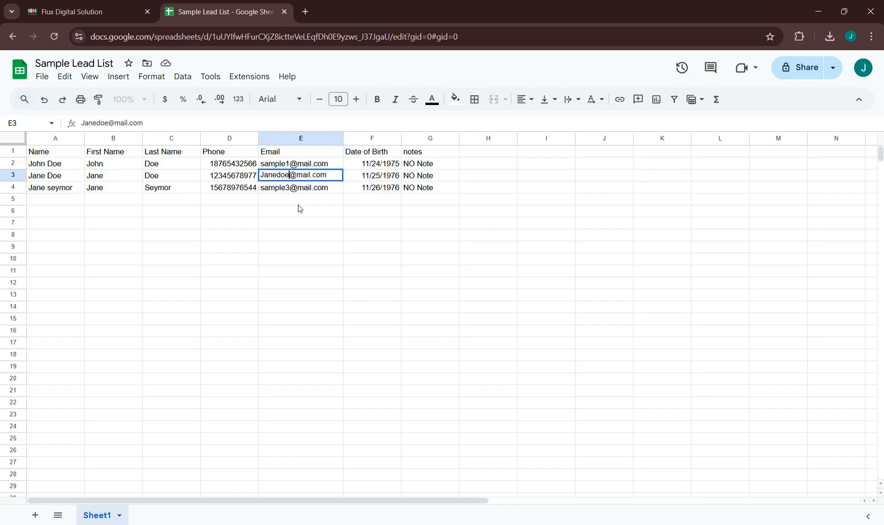
click(308, 214)
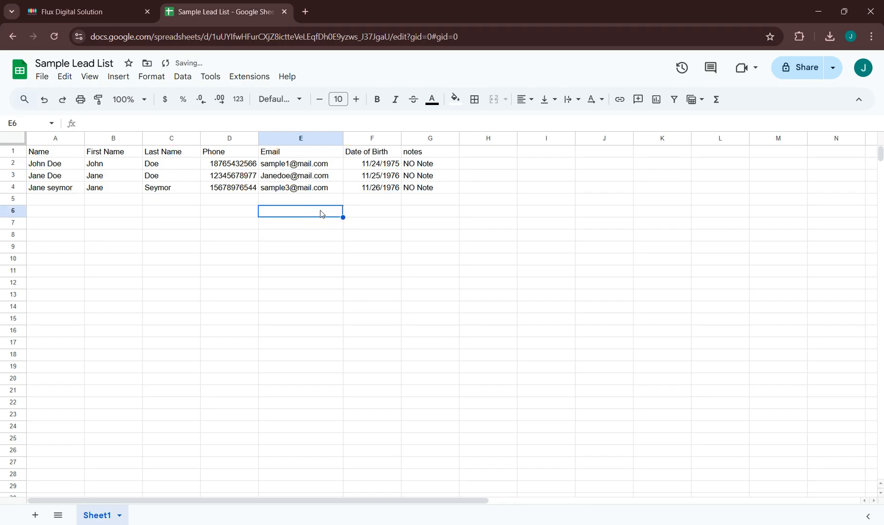
Review the contact entries in rows 4, 3 and 2 of the lead list, including the email in cell E3
click(64, 76)
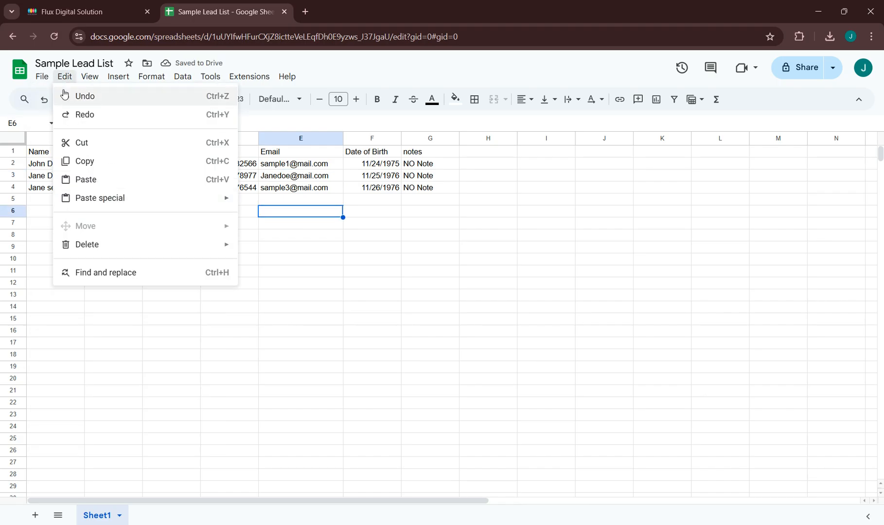
click(525, 224)
drag(82, 188, 434, 189)
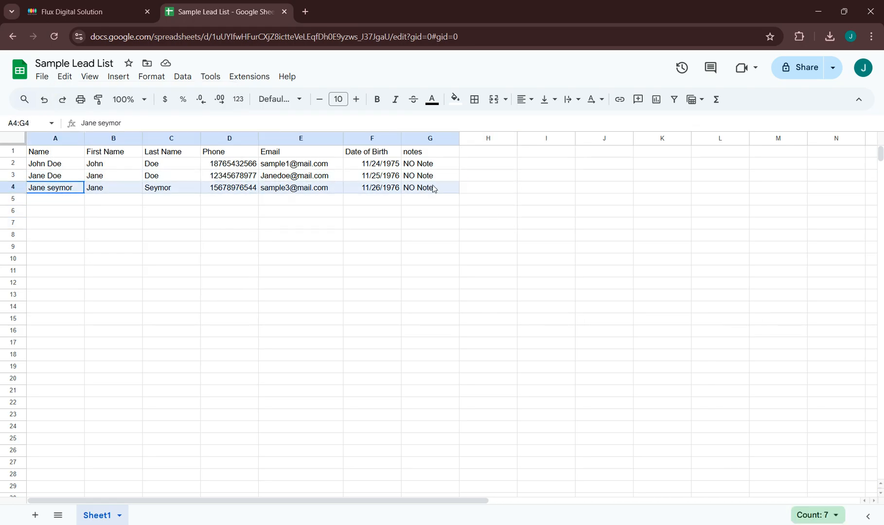
click(479, 186)
drag(73, 177, 438, 180)
click(549, 188)
click(323, 176)
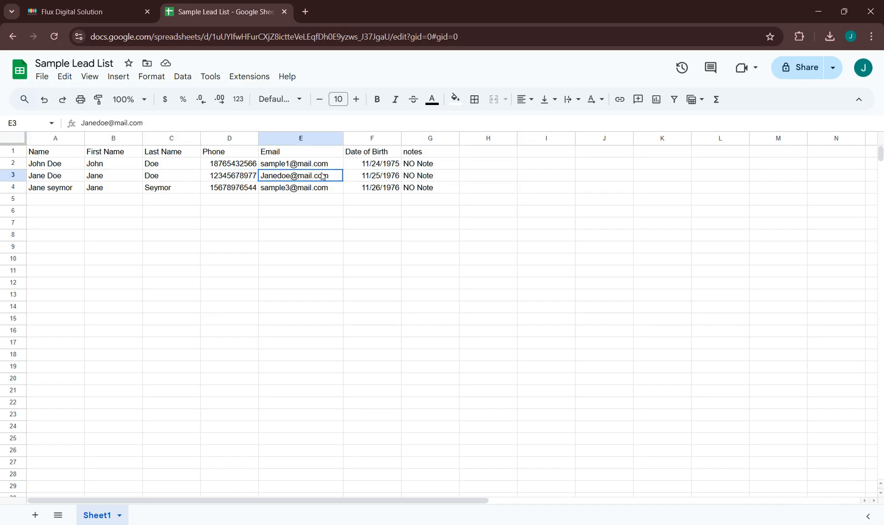
double_click(285, 177)
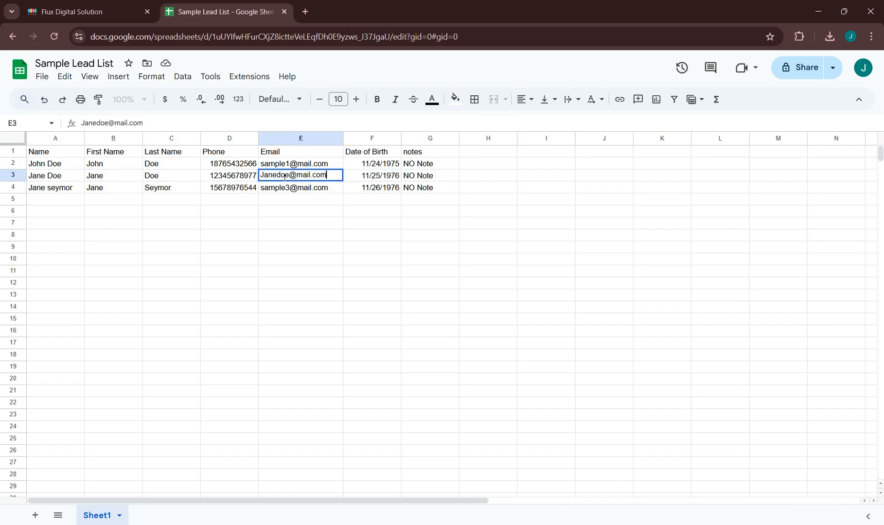
click(440, 178)
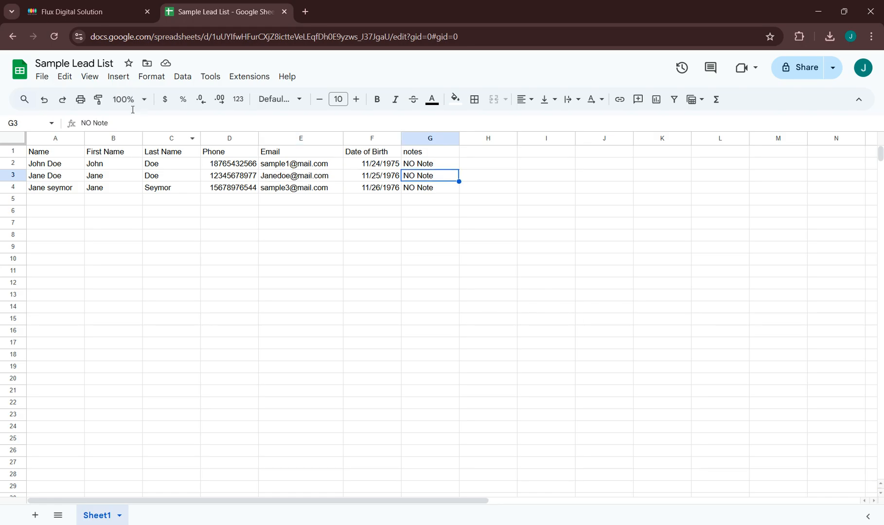
mouse_move(65, 165)
mouse_down()
mouse_move(454, 171)
mouse_move(374, 169)
mouse_move(180, 191)
mouse_move(61, 169)
mouse_up()
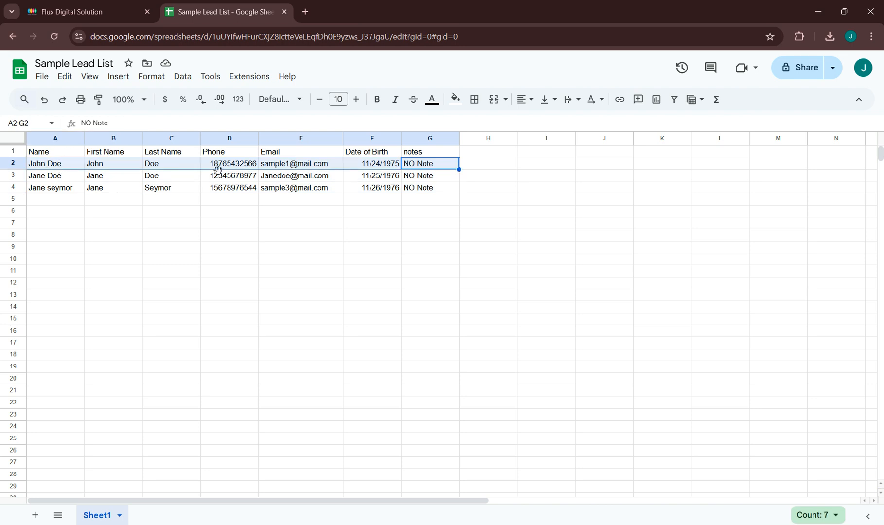
Download the lead list as a comma-separated values (.csv) file
click(42, 79)
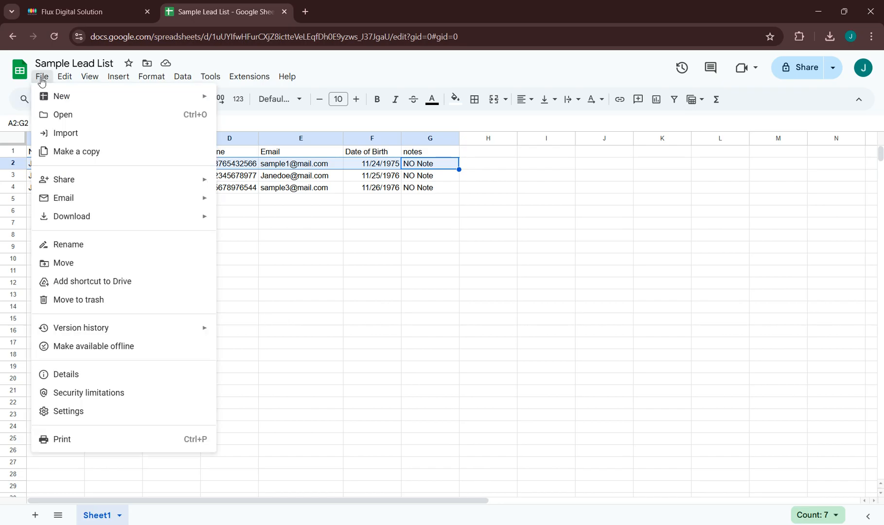
mouse_move(120, 227)
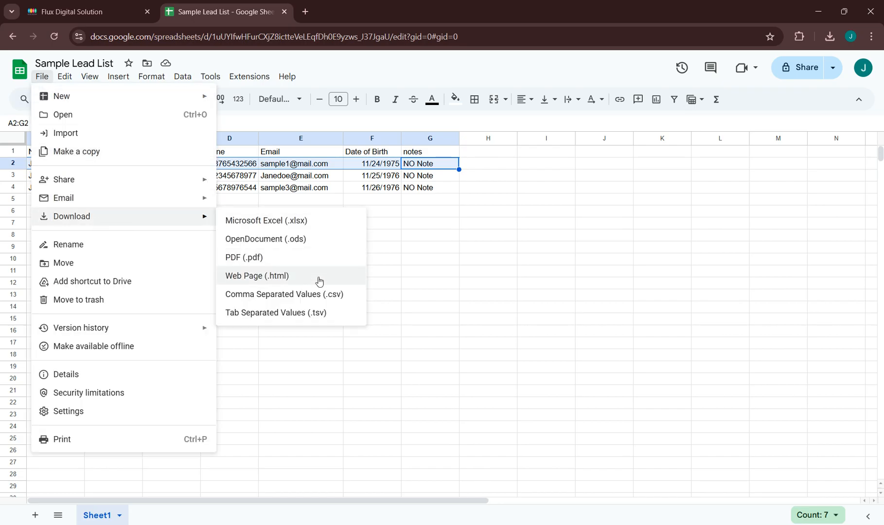
click(329, 295)
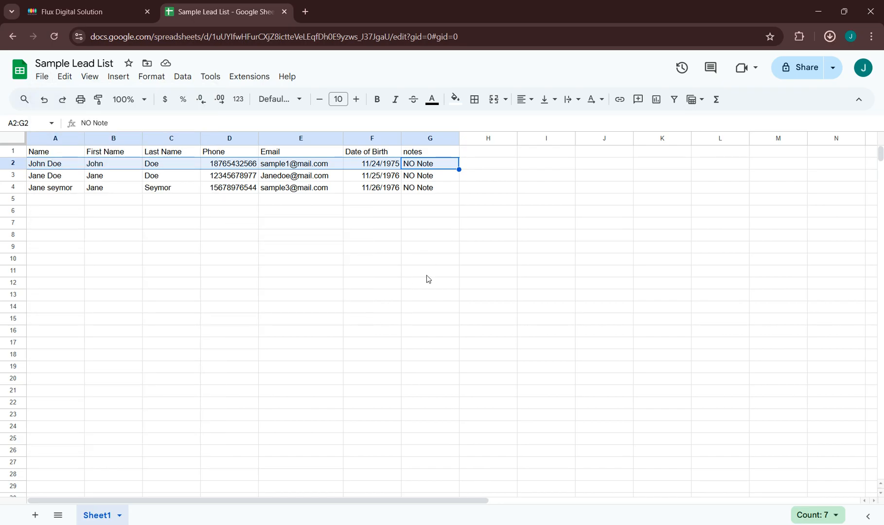
Switch back to Flux Digital Solution, start a new import with Contacts as the object and continue to the file upload
click(90, 4)
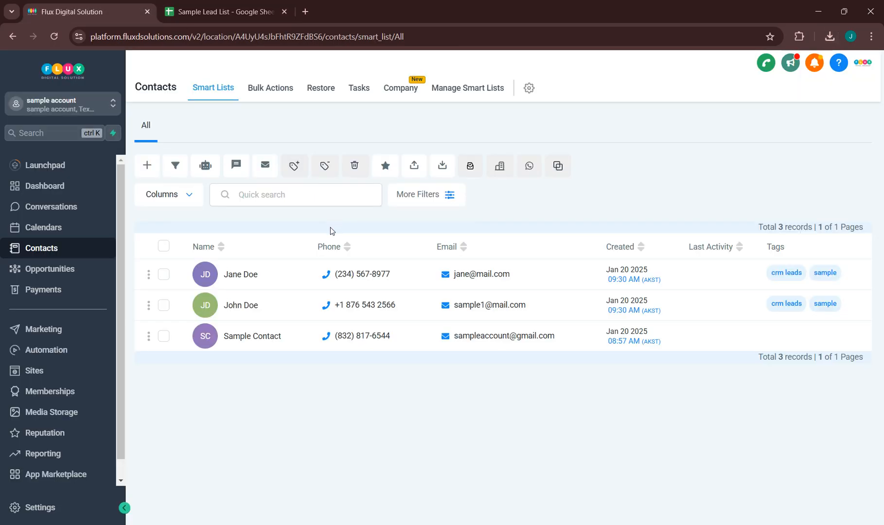
click(443, 166)
click(369, 275)
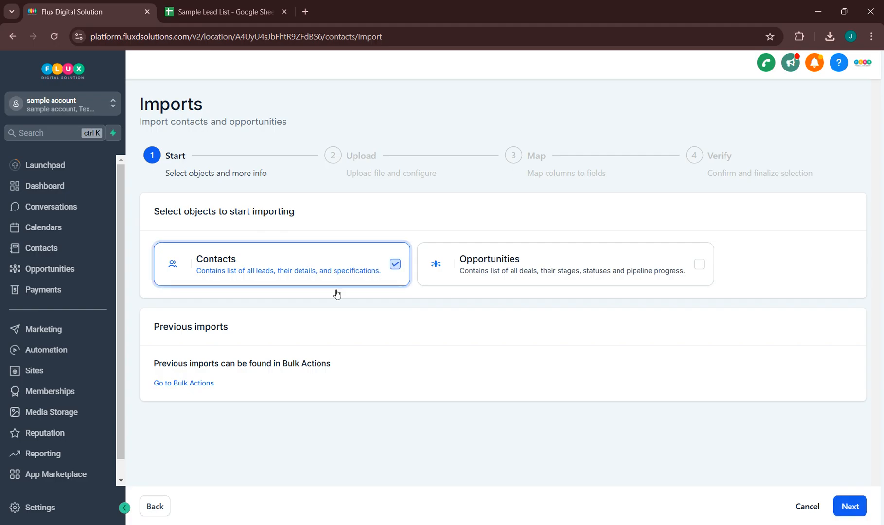
click(850, 507)
Upload the newly downloaded file Sample Lead List - Sheet1 (2).csv to the import
drag(549, 312, 677, 278)
click(858, 23)
click(827, 39)
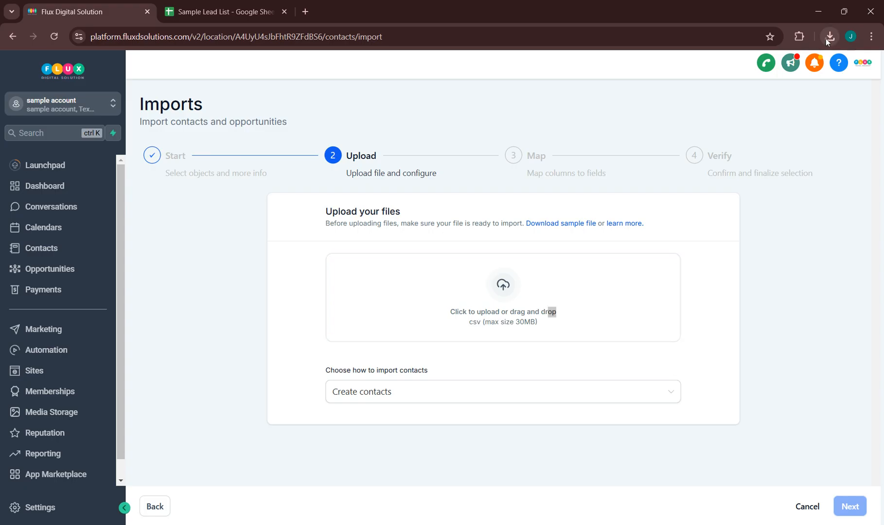
drag(723, 104, 460, 331)
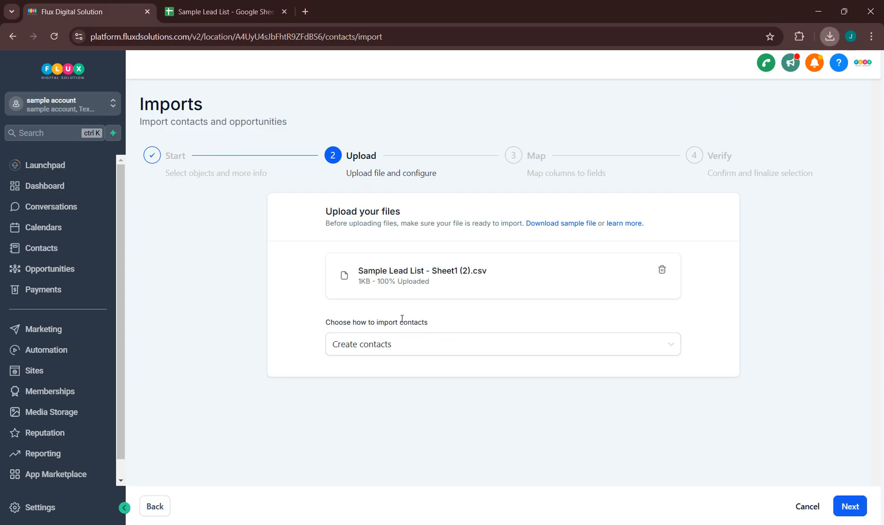
drag(491, 282, 378, 282)
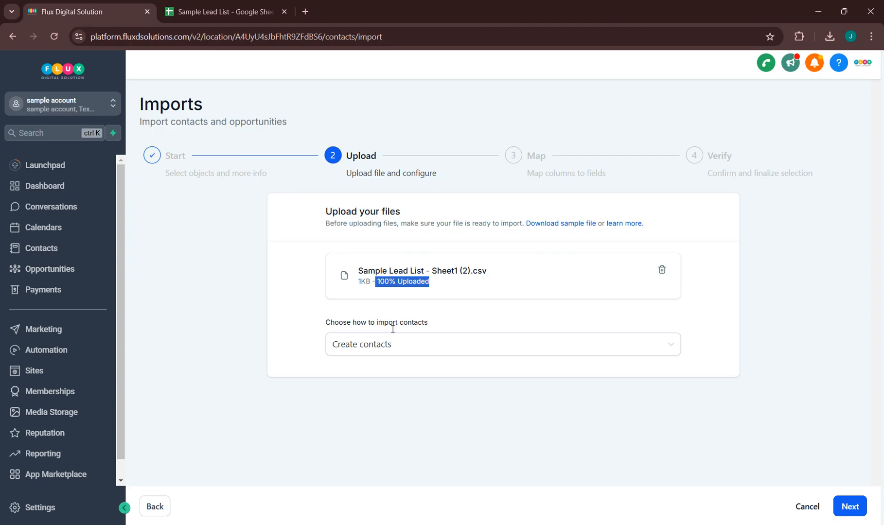
Set the import method to Create and update contacts and continue to the column mapping
click(366, 354)
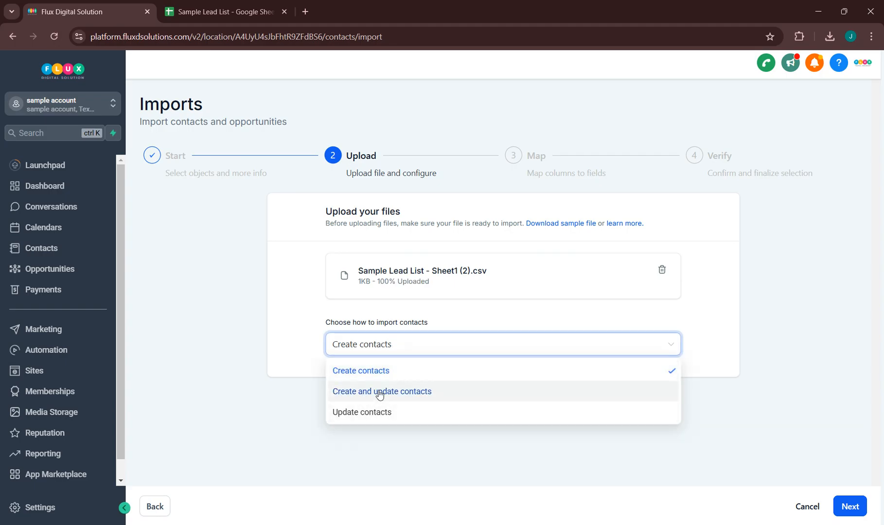
click(380, 392)
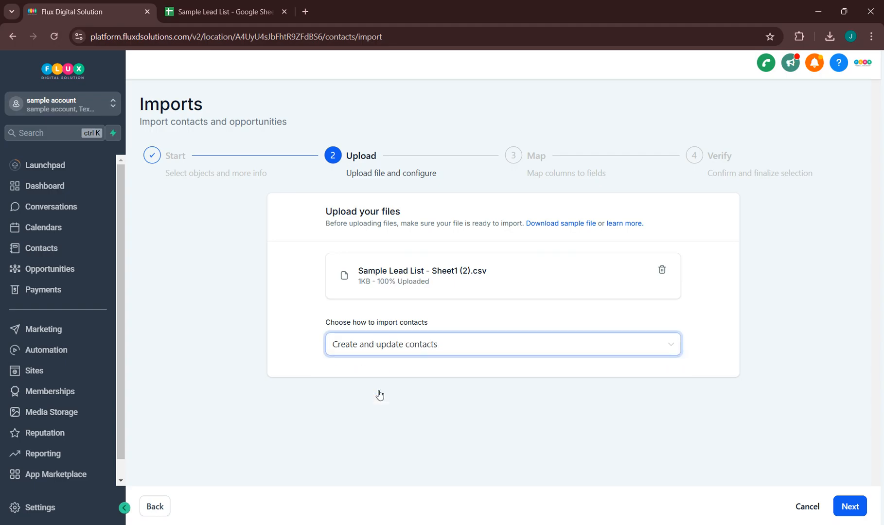
click(855, 509)
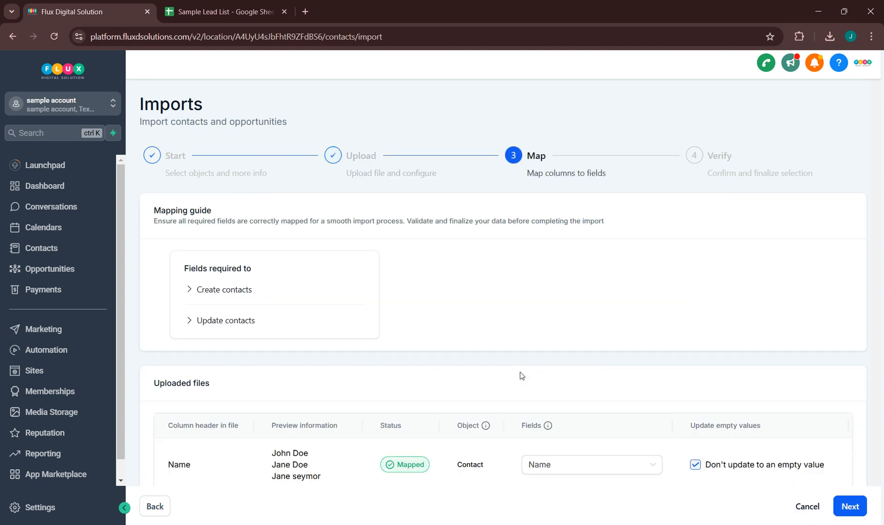
Examine the mapping of every file column to its contact field, along with the empty-value update settings
scroll(521, 375, down, 8)
drag(274, 239, 390, 403)
scroll(356, 384, down, 2)
scroll(390, 402, down, 1)
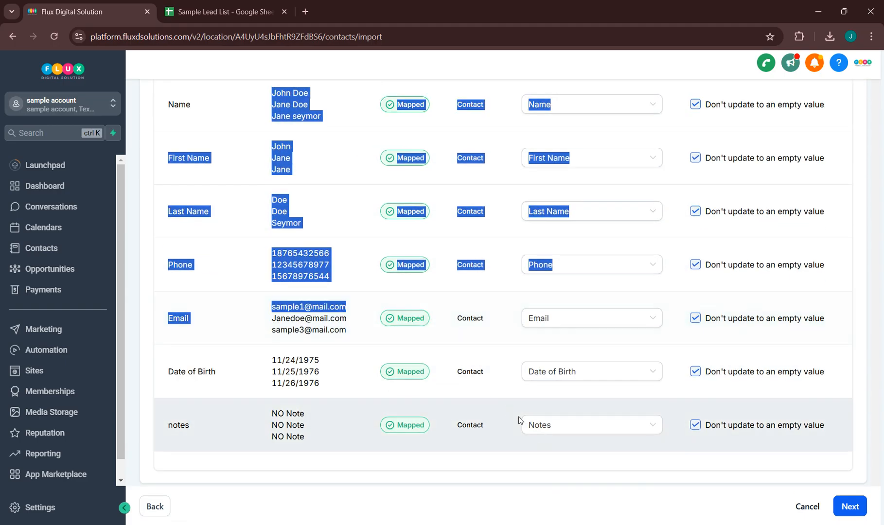
scroll(537, 448, up, 5)
scroll(583, 352, down, 3)
click(583, 351)
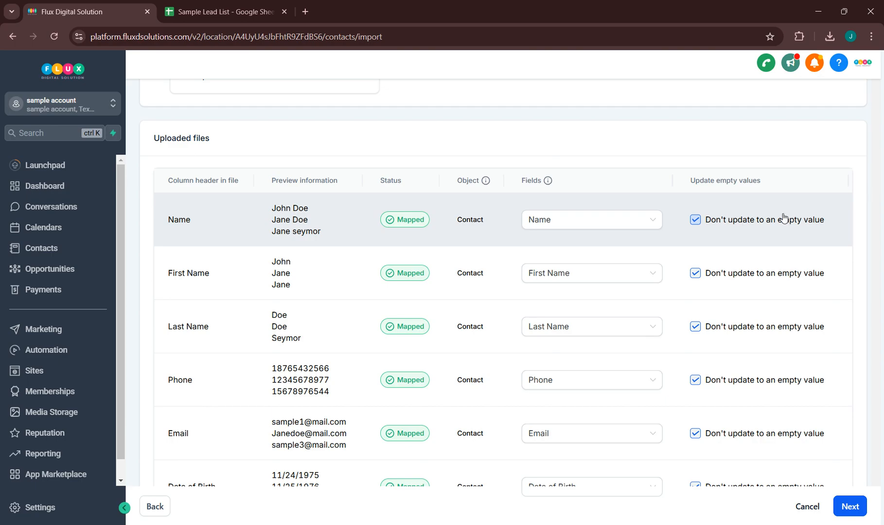
Switch to the Sample Lead List in Google Sheets and clear the phone number in D3 and the last name in C3
click(250, 12)
click(212, 183)
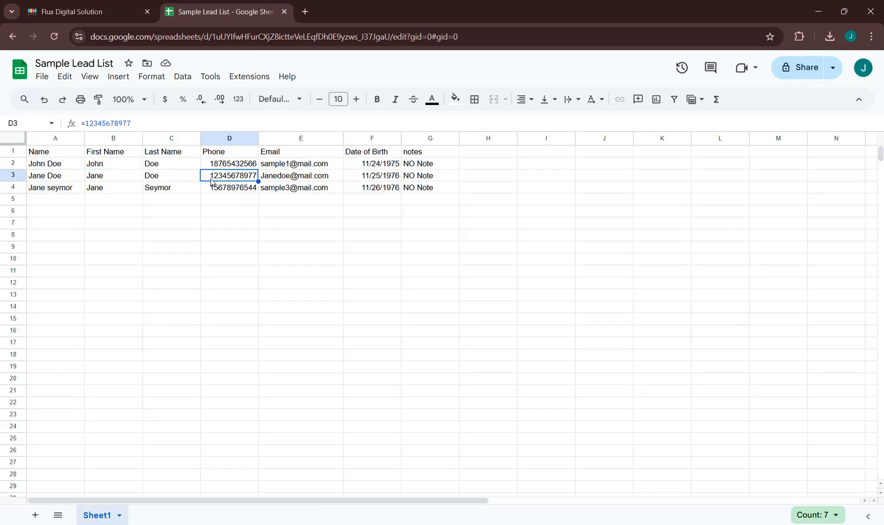
key(Delete)
click(182, 180)
key(Delete)
click(273, 219)
Compare row 3's email and blank last name and phone cells with the import mapping in Flux Digital Solution
click(305, 177)
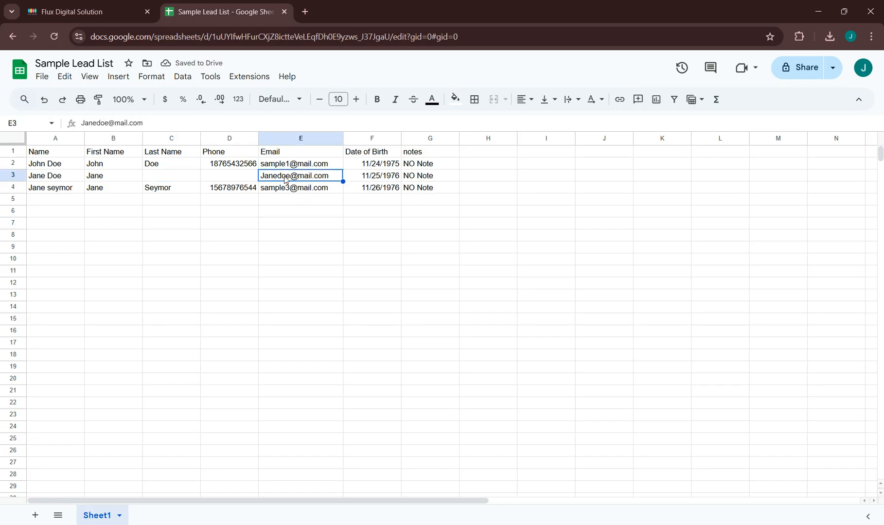
click(246, 181)
drag(251, 182, 225, 183)
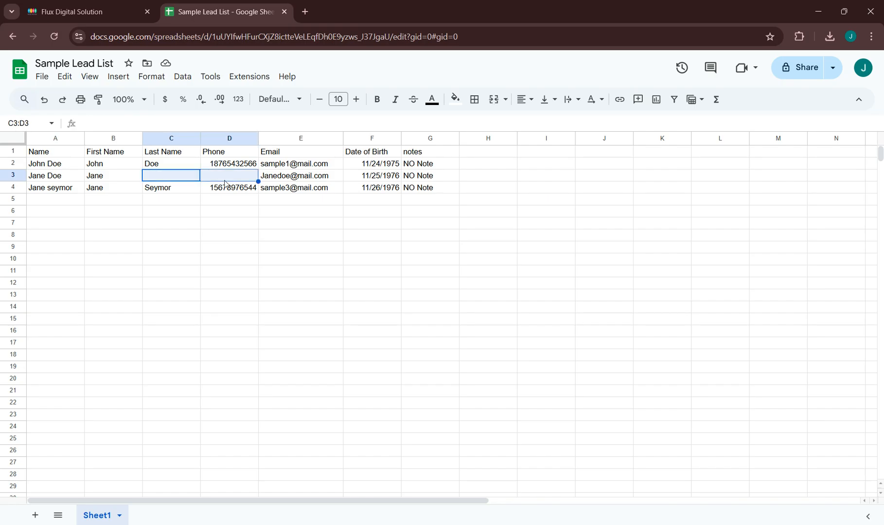
click(86, 12)
click(276, 5)
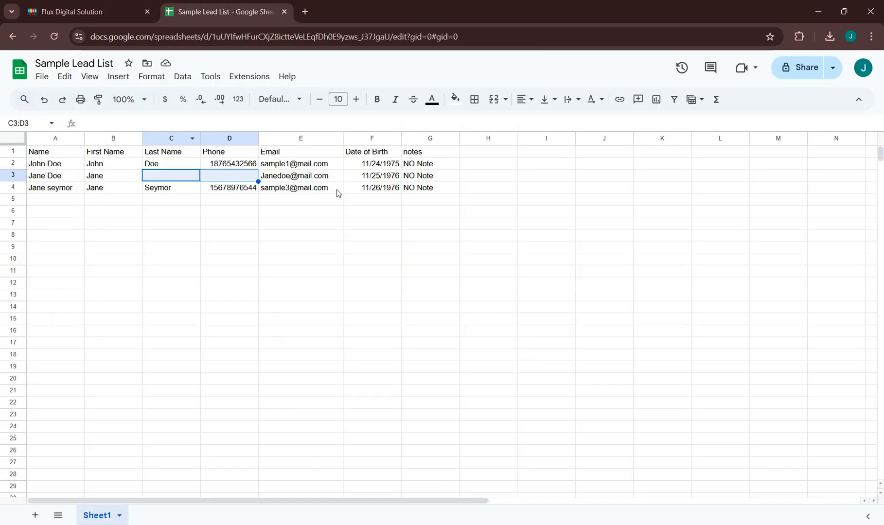
click(337, 189)
click(340, 178)
click(87, 12)
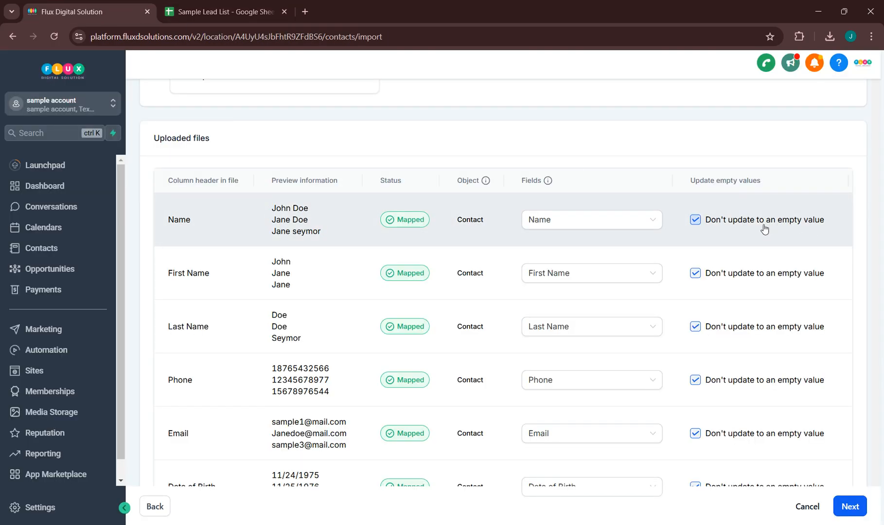
Accept the column mapping, continue to verification, and assign the sample tag to the imported contacts
scroll(584, 267, down, 3)
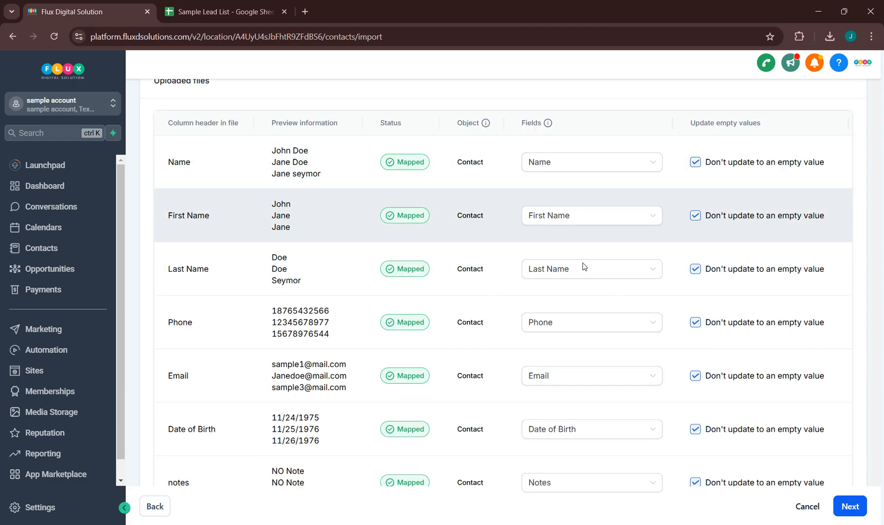
click(850, 507)
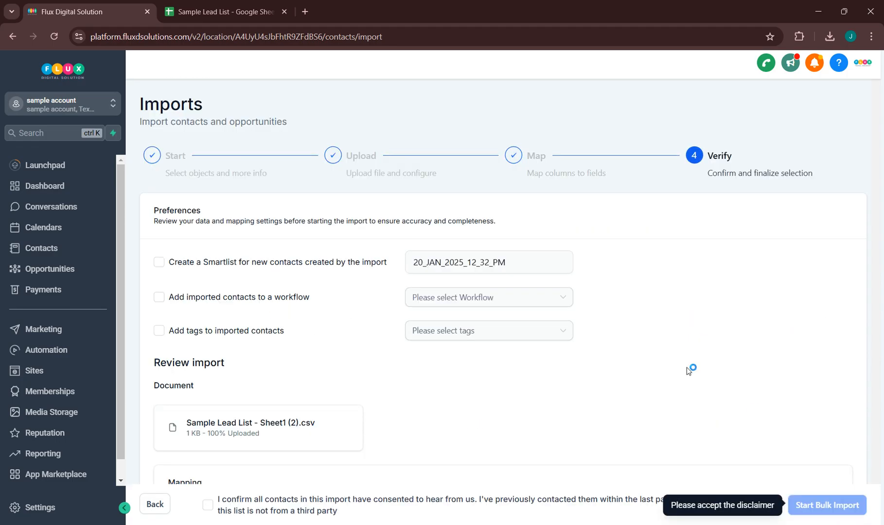
click(159, 330)
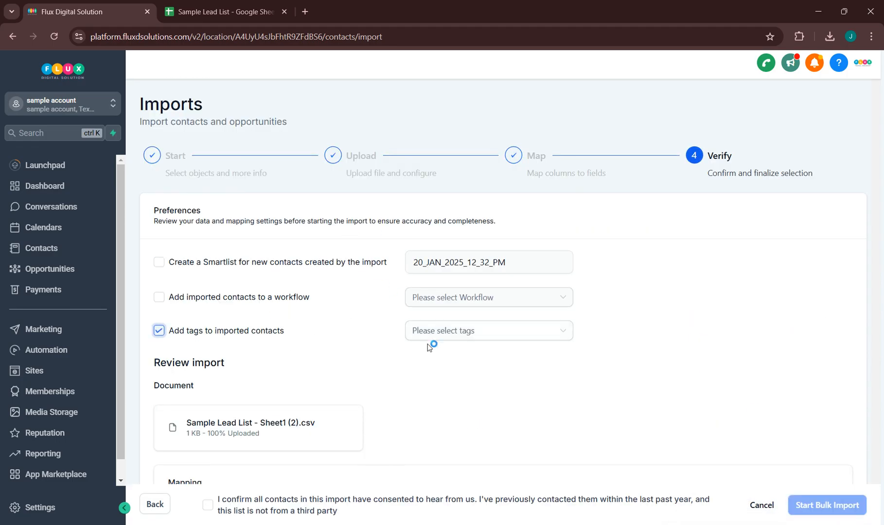
click(464, 332)
click(450, 397)
click(673, 310)
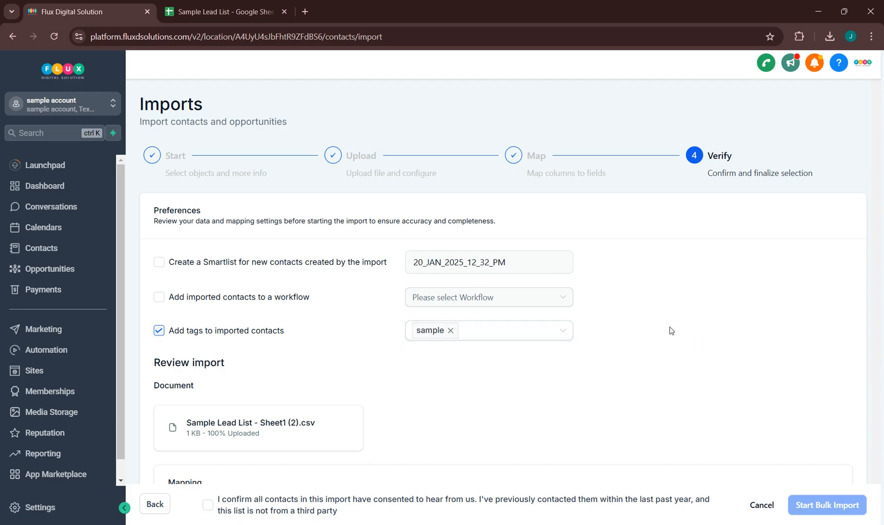
Review the mapping summary, confirm the contacts' consent, and start the bulk import of Sample Lead List - Sheet1 (2).csv
scroll(653, 326, down, 10)
drag(442, 156, 642, 360)
click(305, 503)
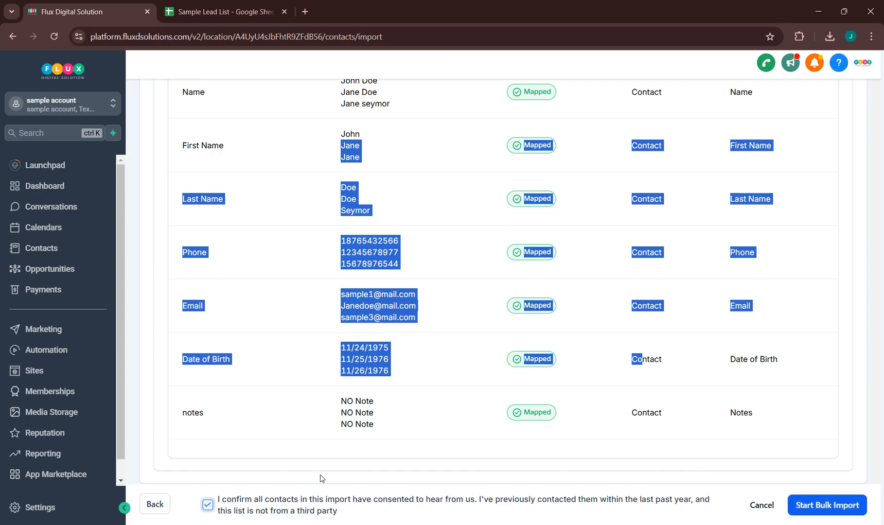
click(798, 498)
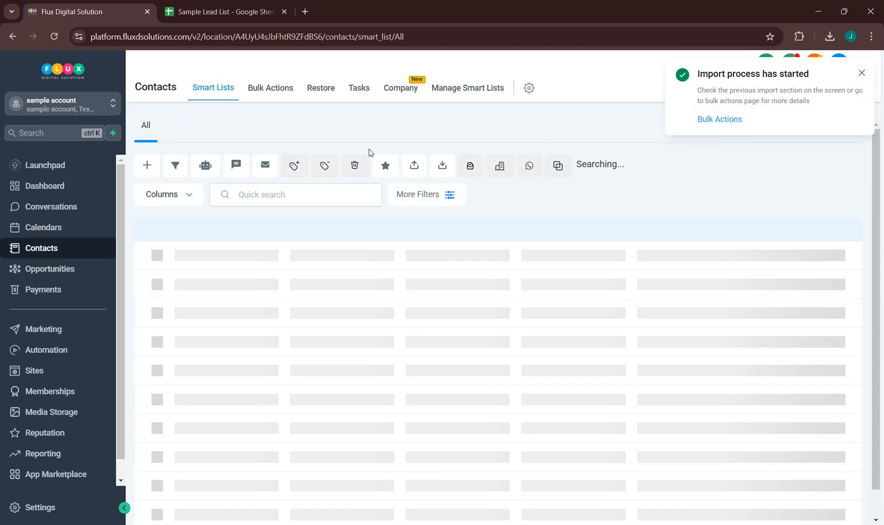
Check the new import's status in the bulk operations history and reload the contact list to inspect the imported records
click(261, 96)
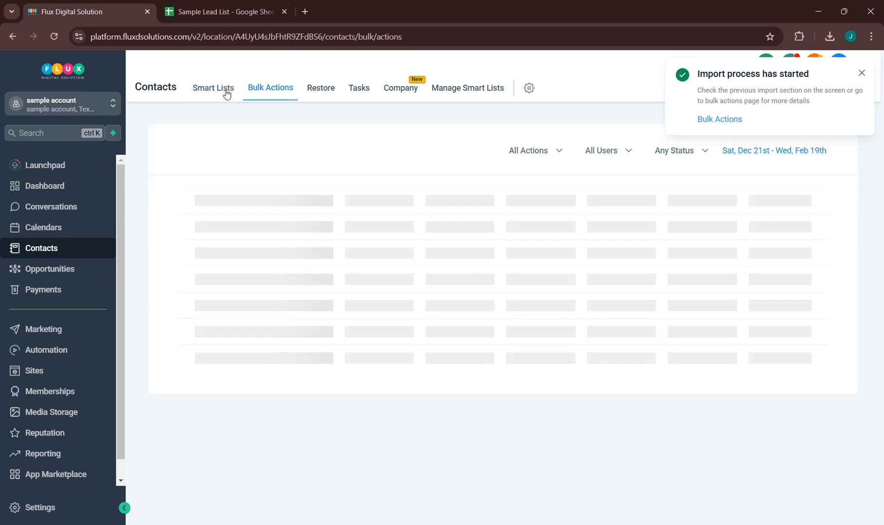
click(226, 92)
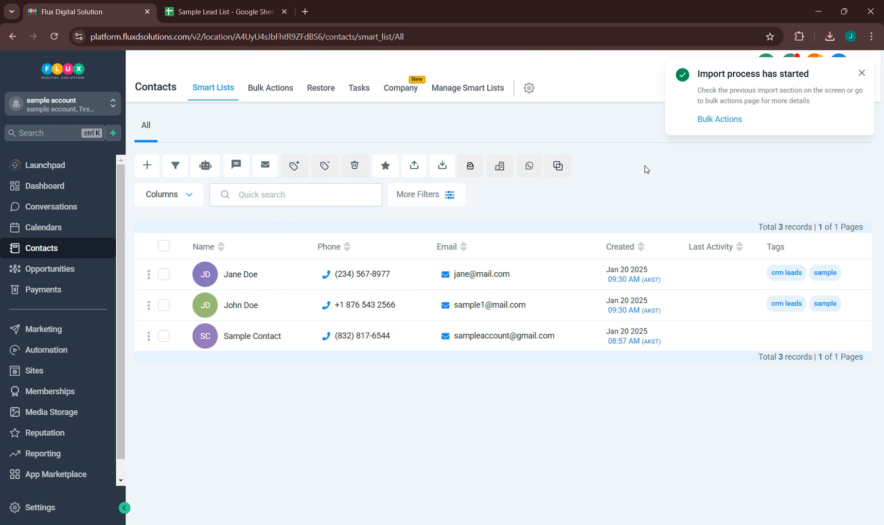
click(861, 74)
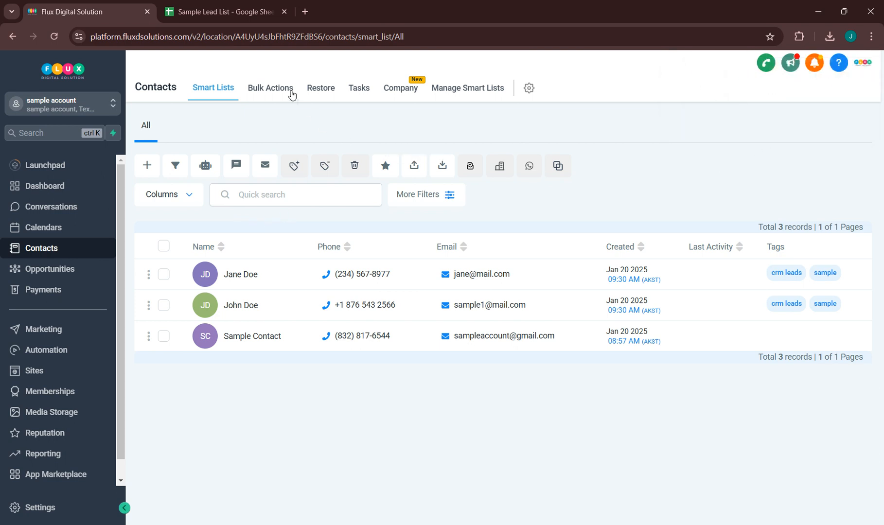
click(265, 89)
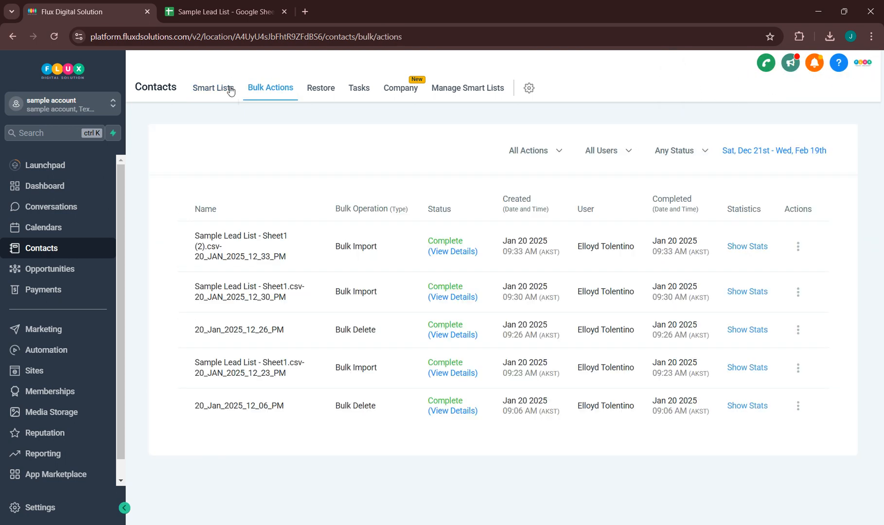
click(230, 91)
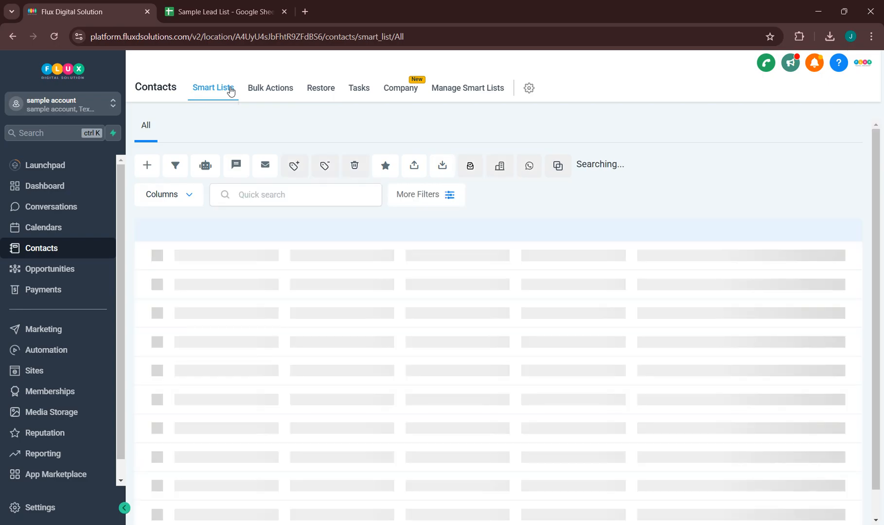